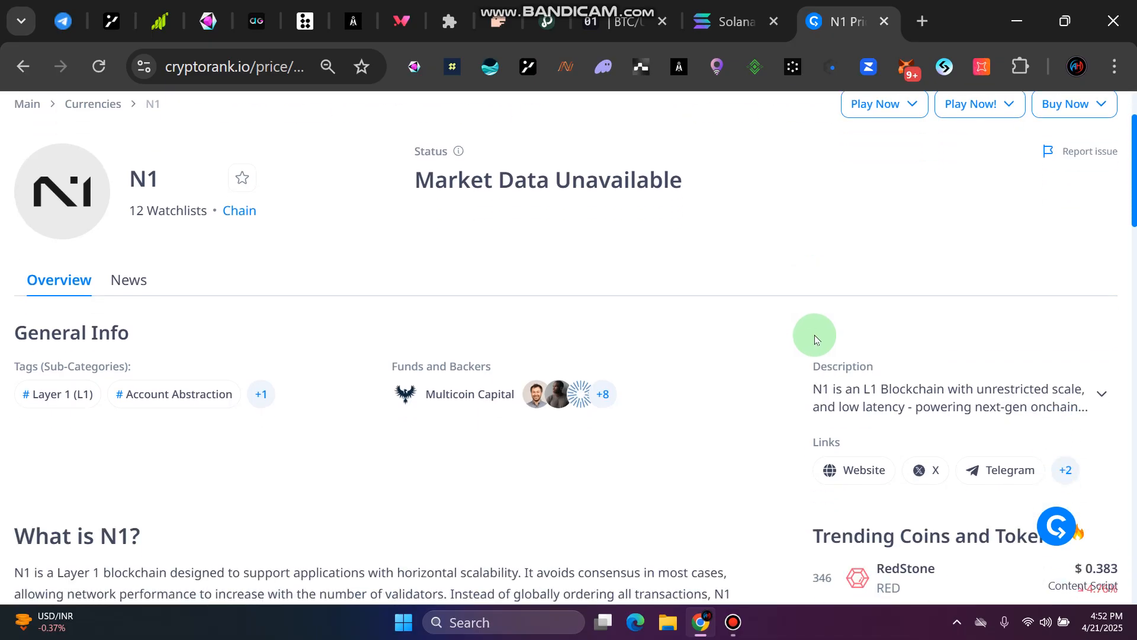
Read the N1 description on CryptoRank and the N1 Chain private testnet instructions in Telegram's Saved Messages
left_click_drag(816, 390, 942, 409)
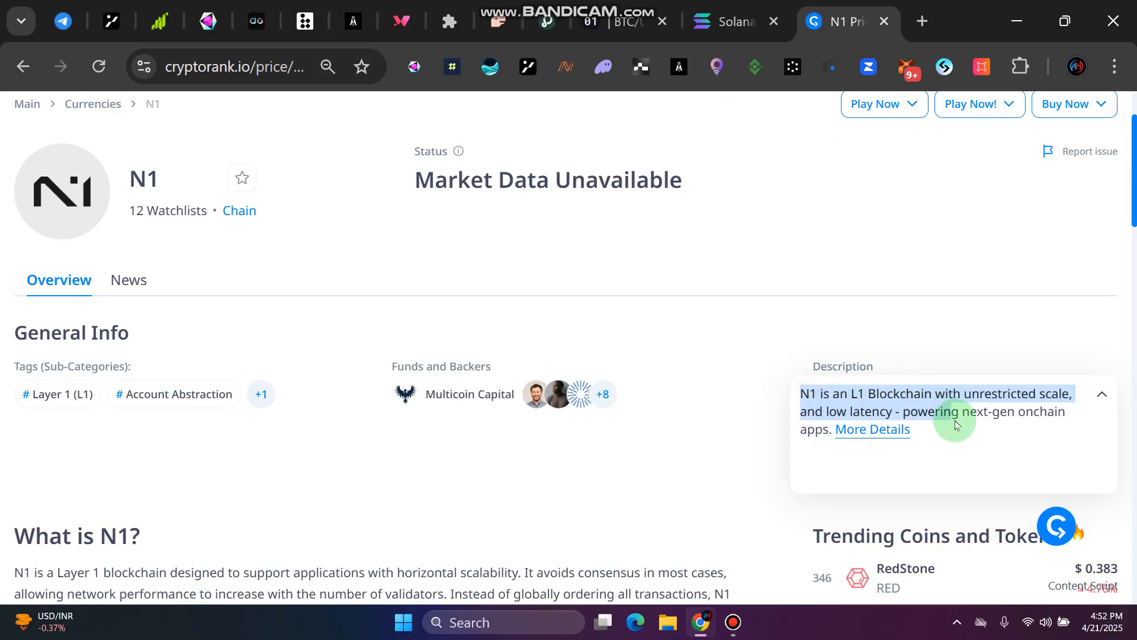
left_click(955, 424)
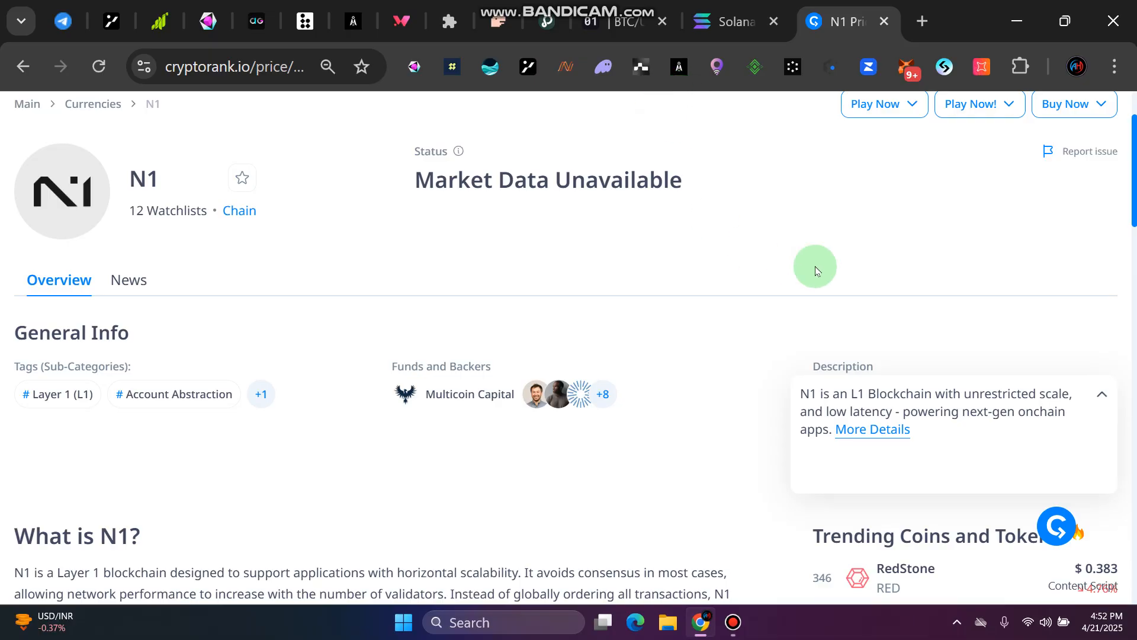
left_click(69, 29)
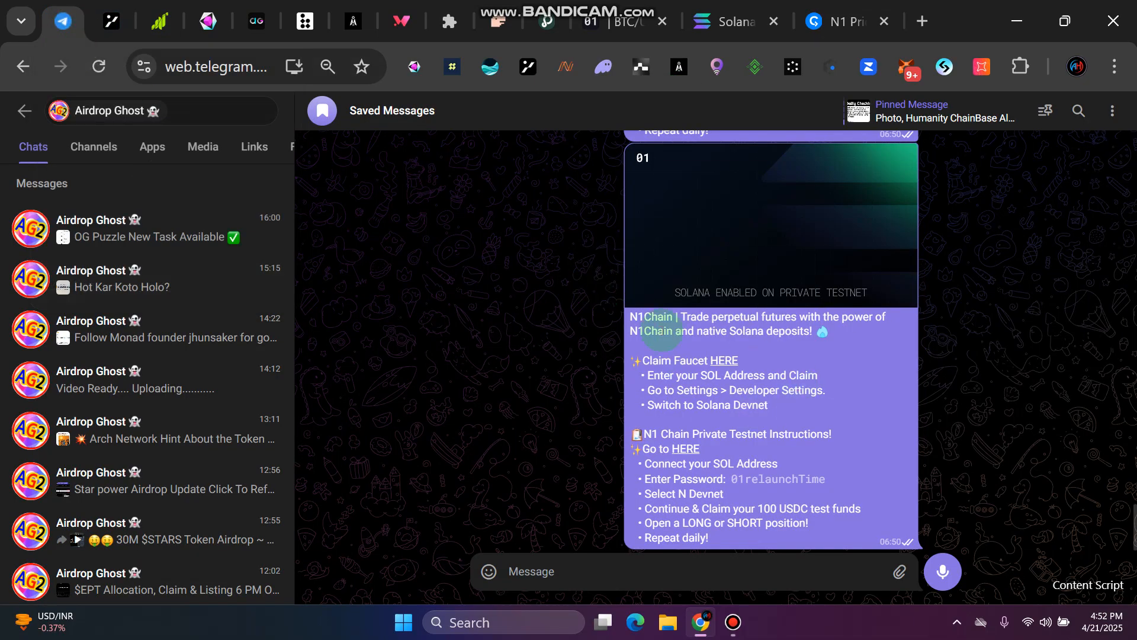
left_click_drag(629, 315, 769, 540)
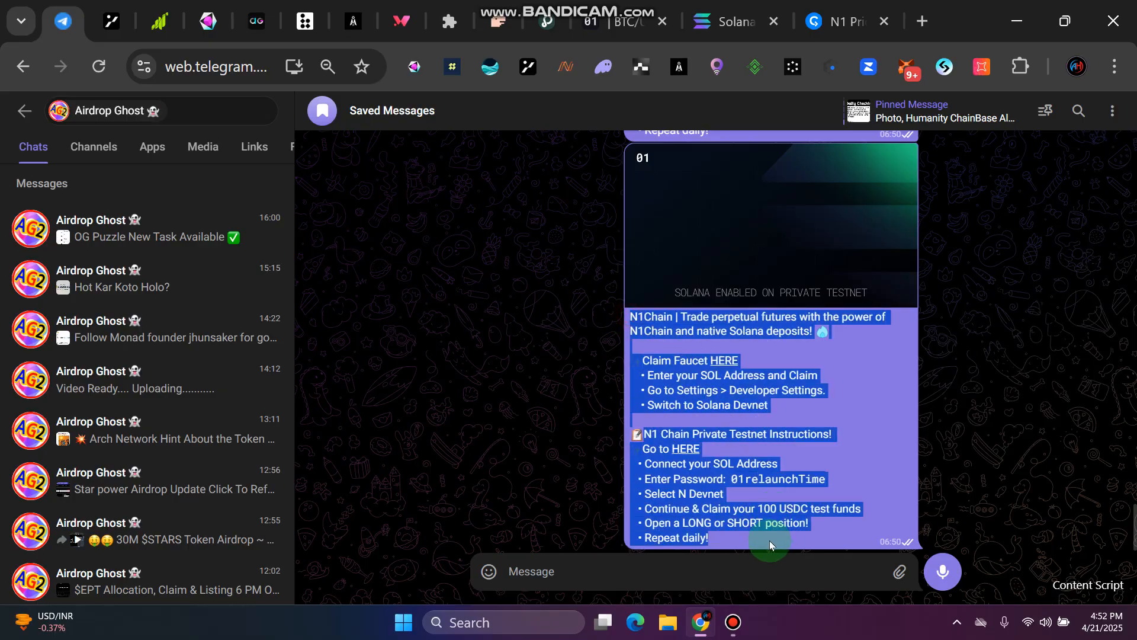
left_click(843, 445)
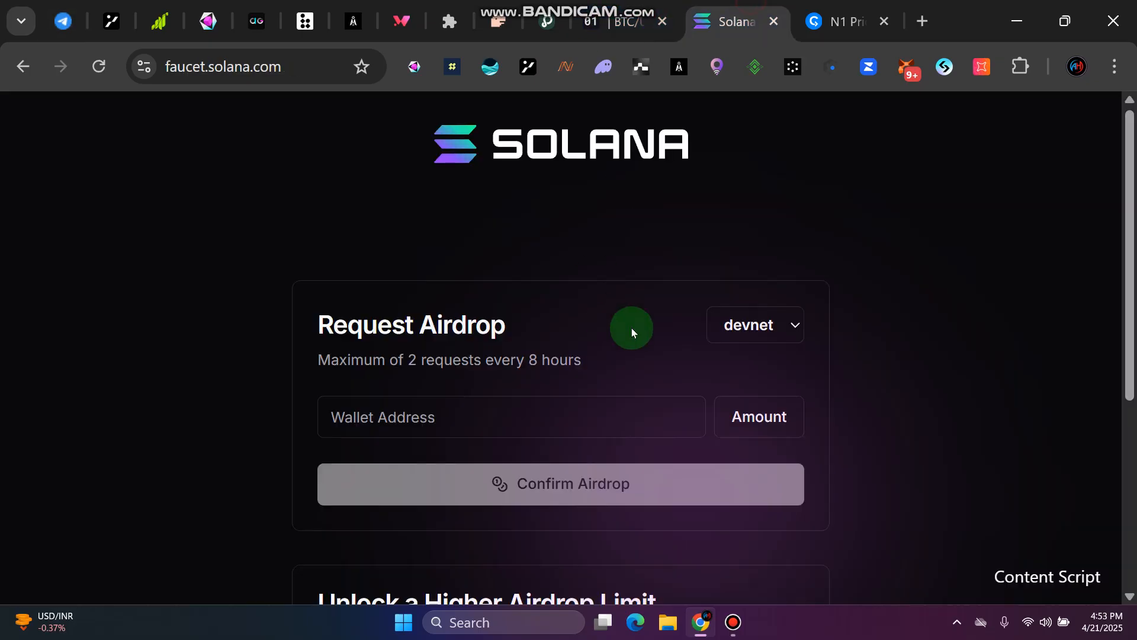
On the Solana faucet page, connect the GitHub account to unlock the higher airdrop limit and review that section
left_click(729, 21)
scroll(872, 275, "down", 3)
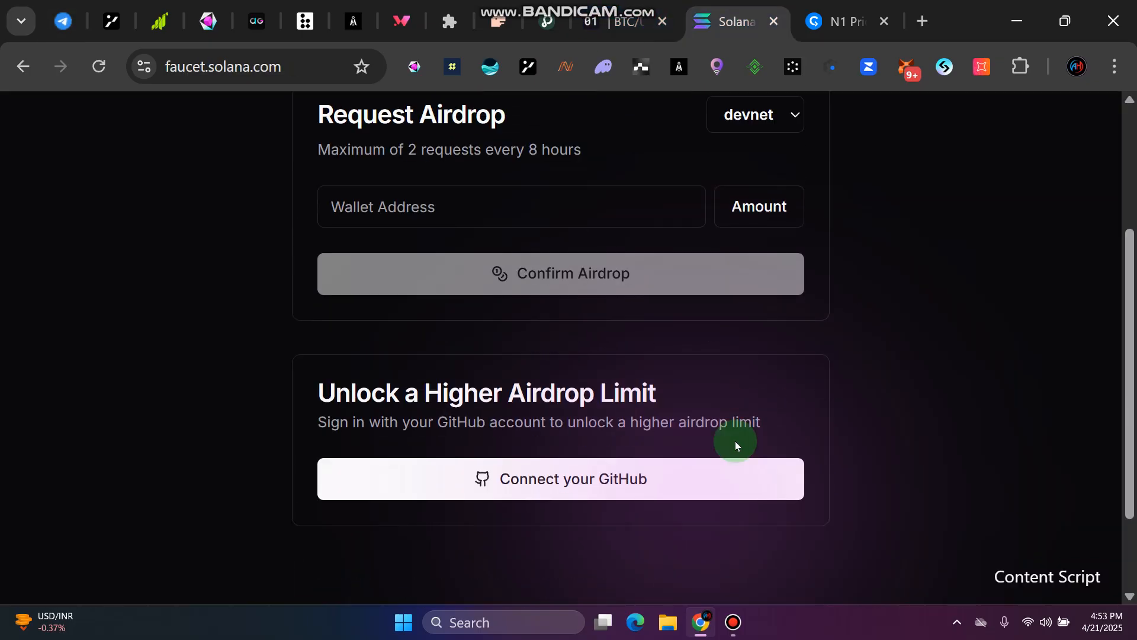
left_click_drag(325, 388, 699, 382)
left_click(699, 384)
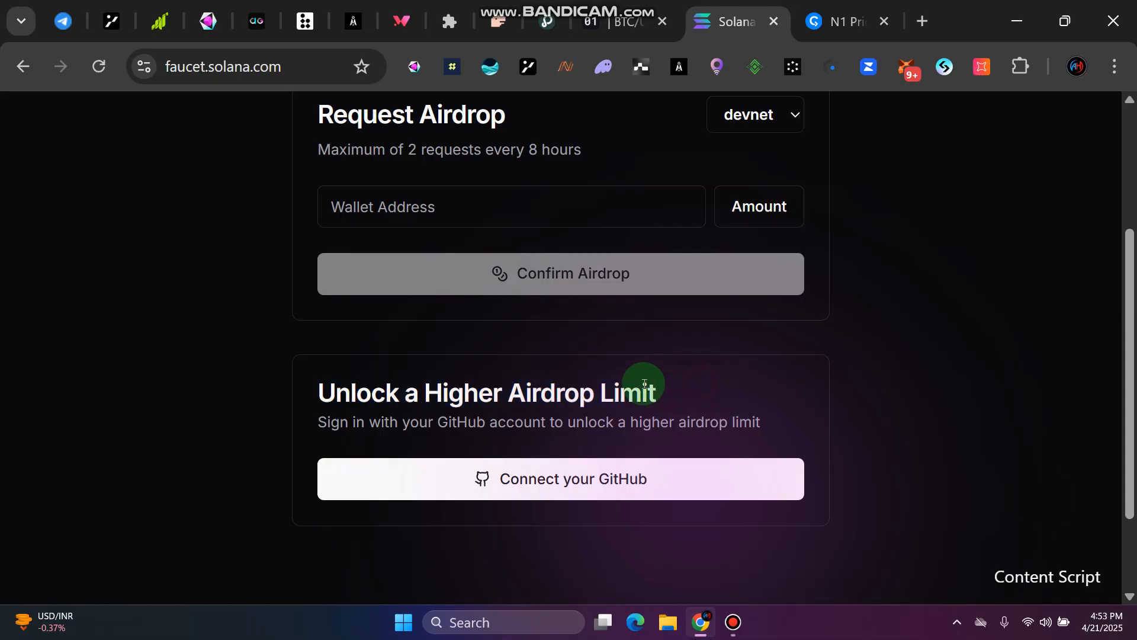
left_click_drag(765, 428, 324, 423)
left_click(321, 425)
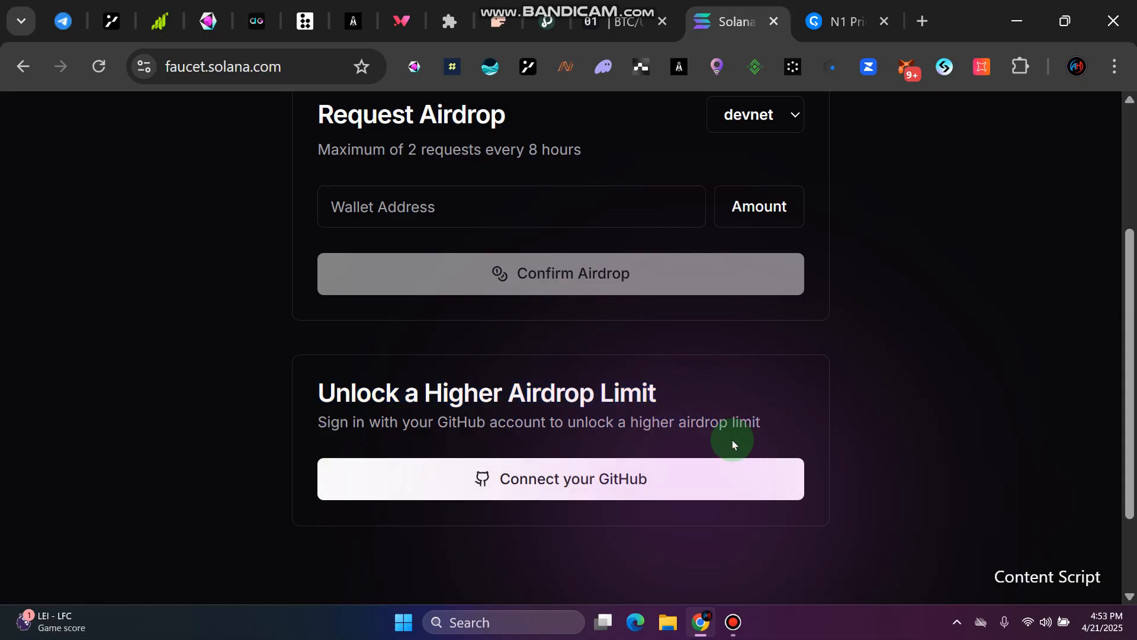
left_click_drag(769, 425, 801, 418)
left_click(322, 419)
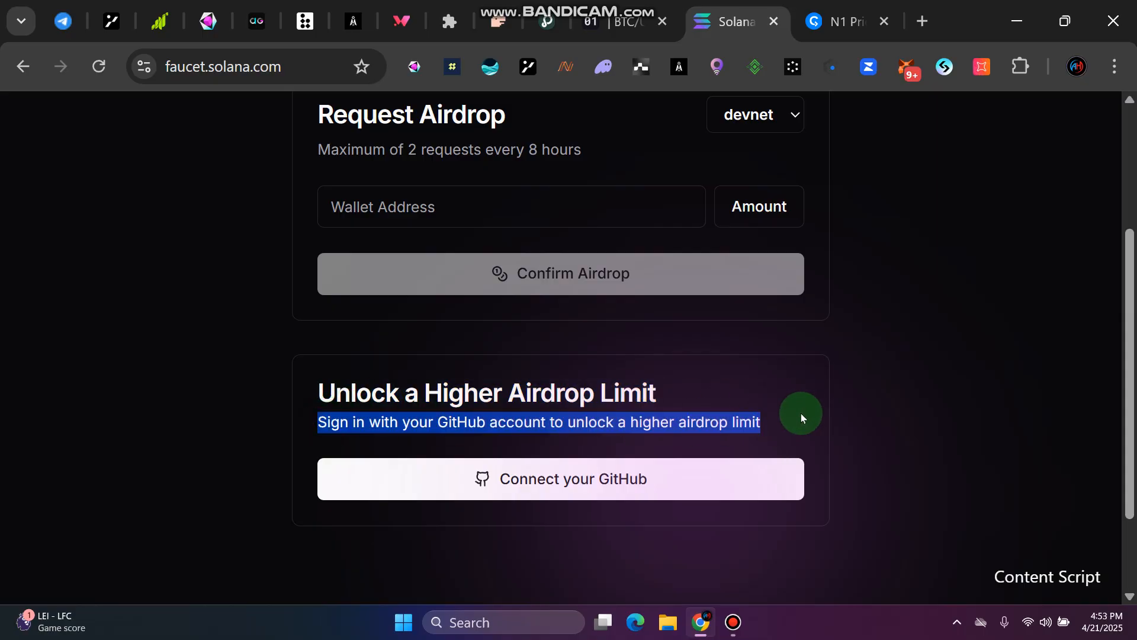
left_click(700, 467)
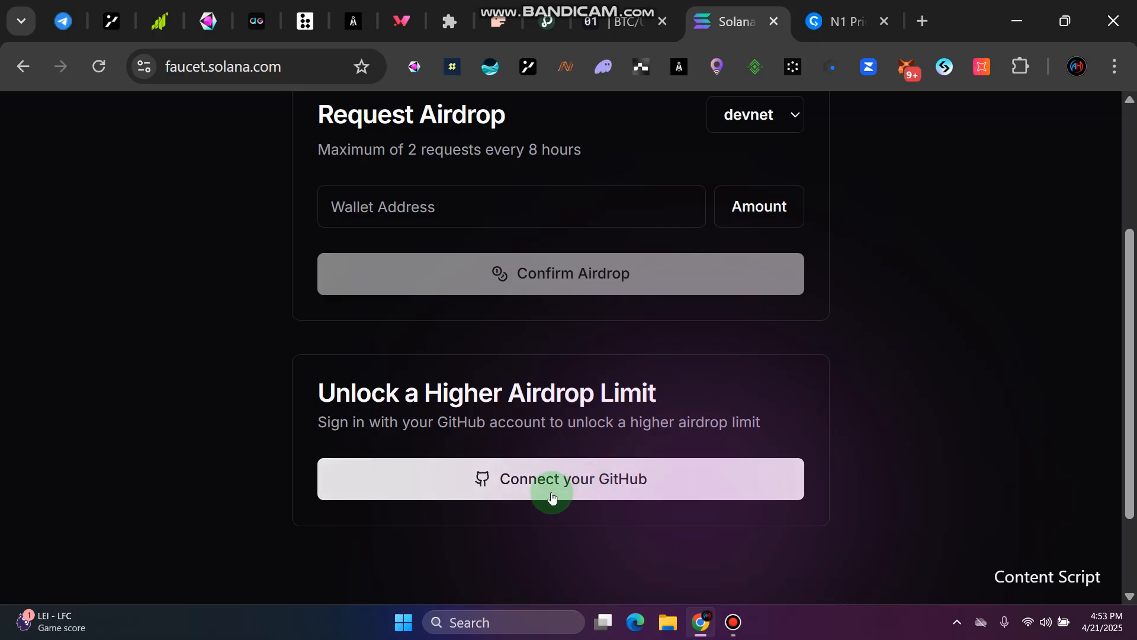
left_click(571, 483)
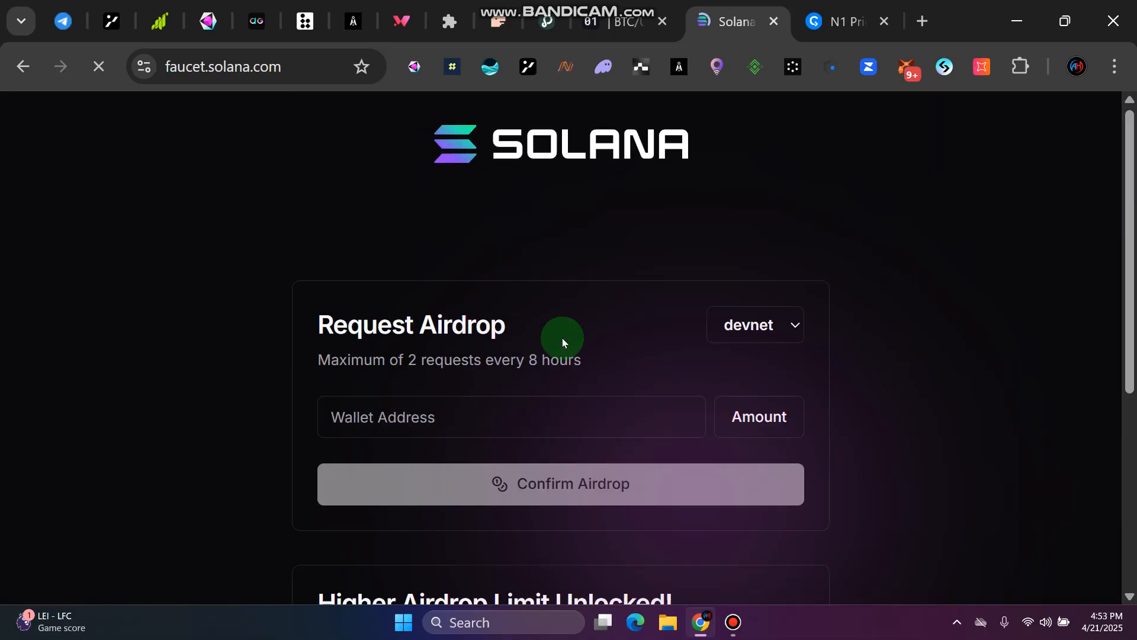
scroll(944, 276, "down", 3)
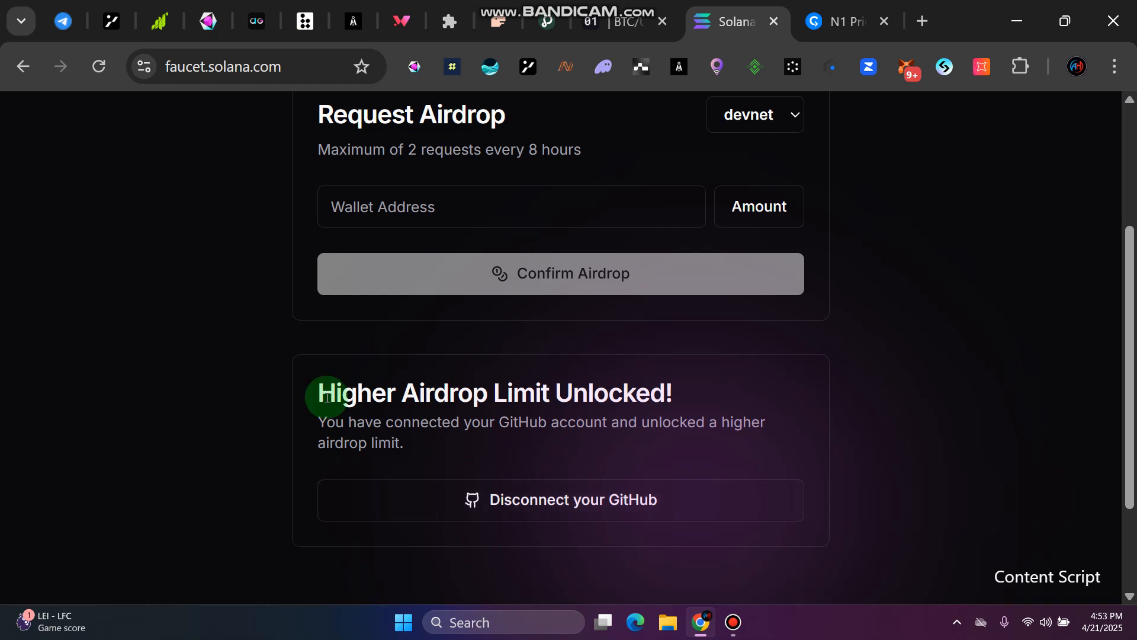
left_click_drag(320, 395, 677, 399)
left_click(677, 398)
Copy the Devnet receiving address from the Phantom wallet and paste it as the faucet's wallet address
scroll(897, 380, "up", 3)
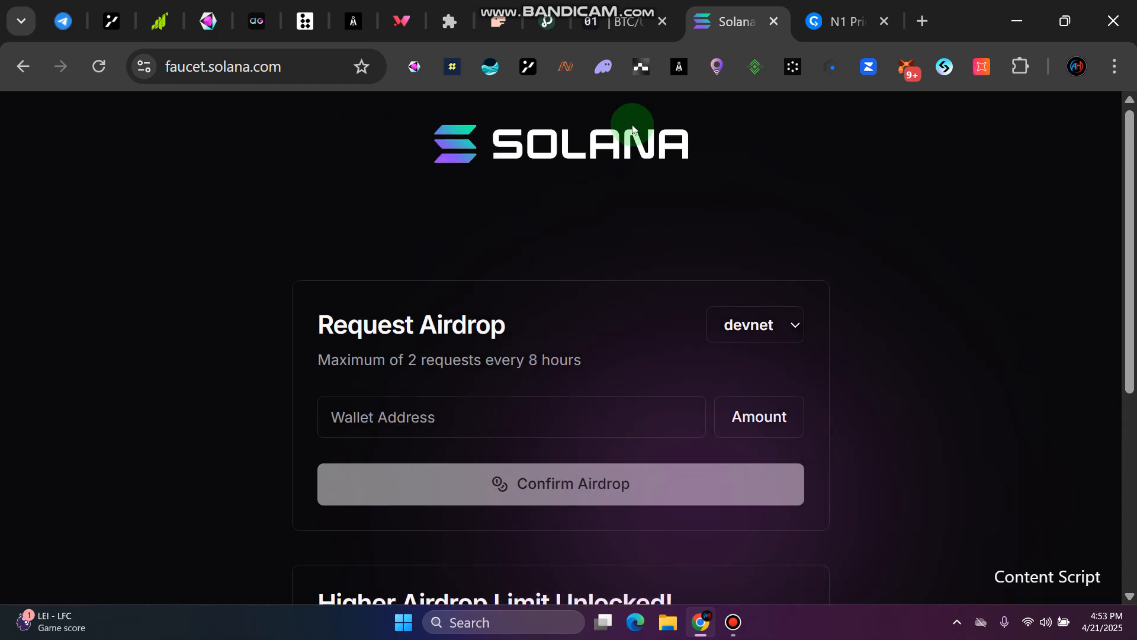
left_click(604, 67)
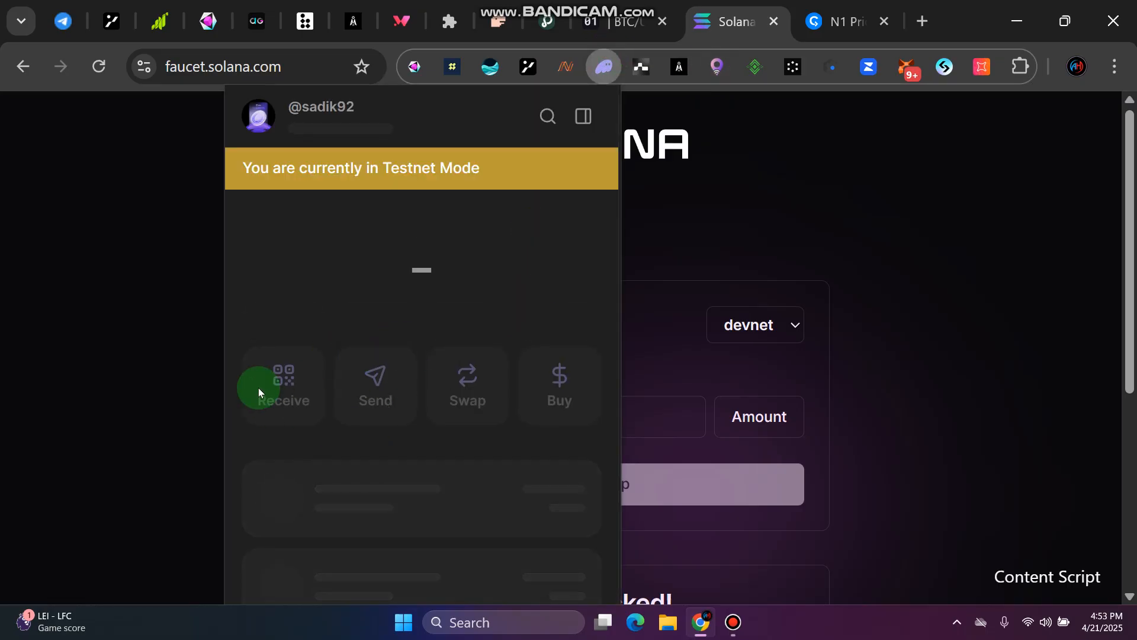
left_click(285, 387)
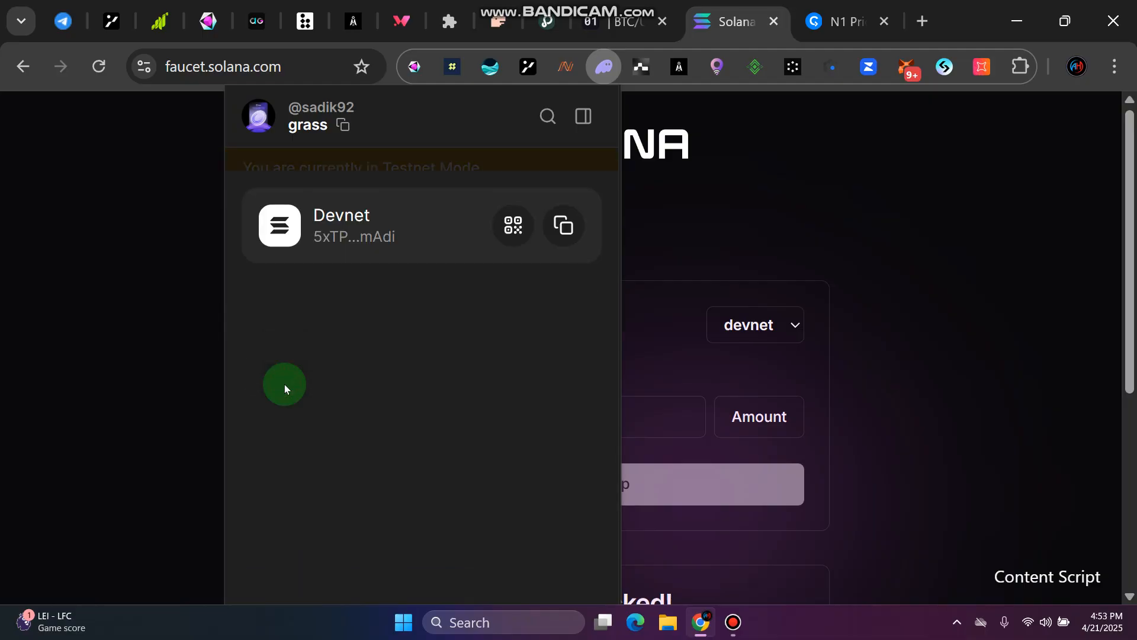
left_click(563, 210)
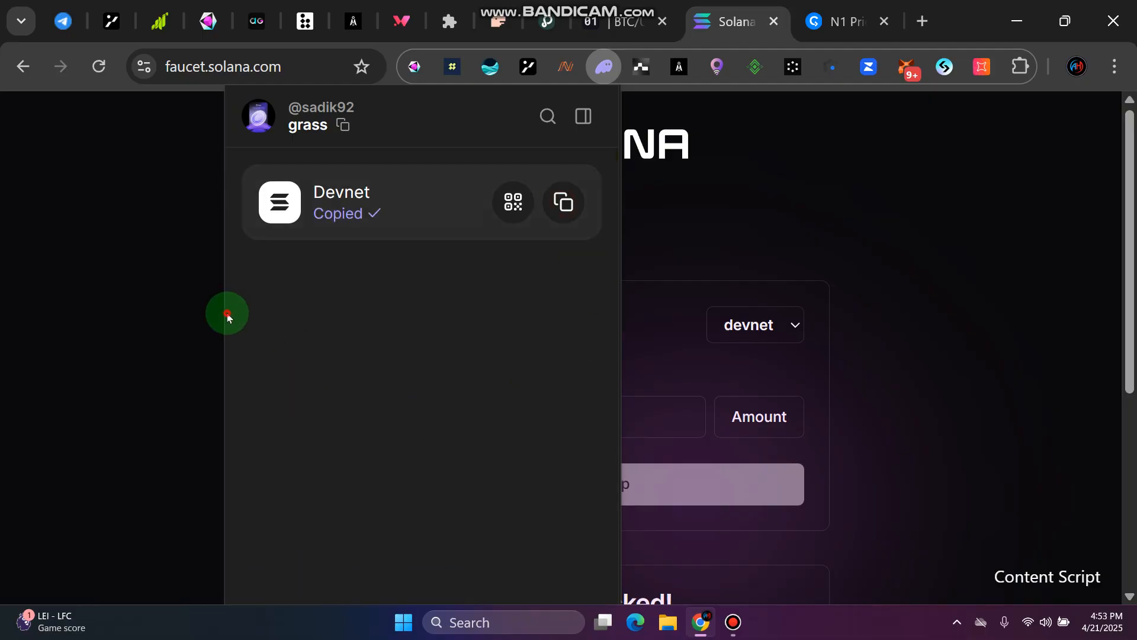
left_click(109, 318)
left_click(485, 423)
right_click(484, 423)
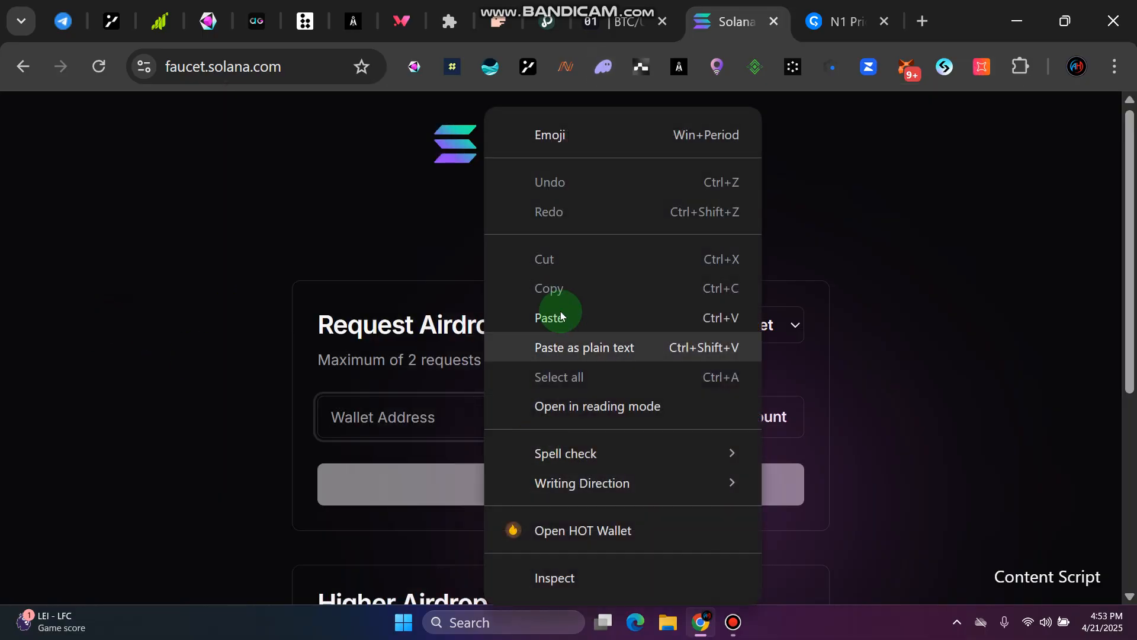
left_click(548, 317)
Set the requested airdrop amount to 10 SOL
scroll(888, 320, "down", 3)
left_click(760, 205)
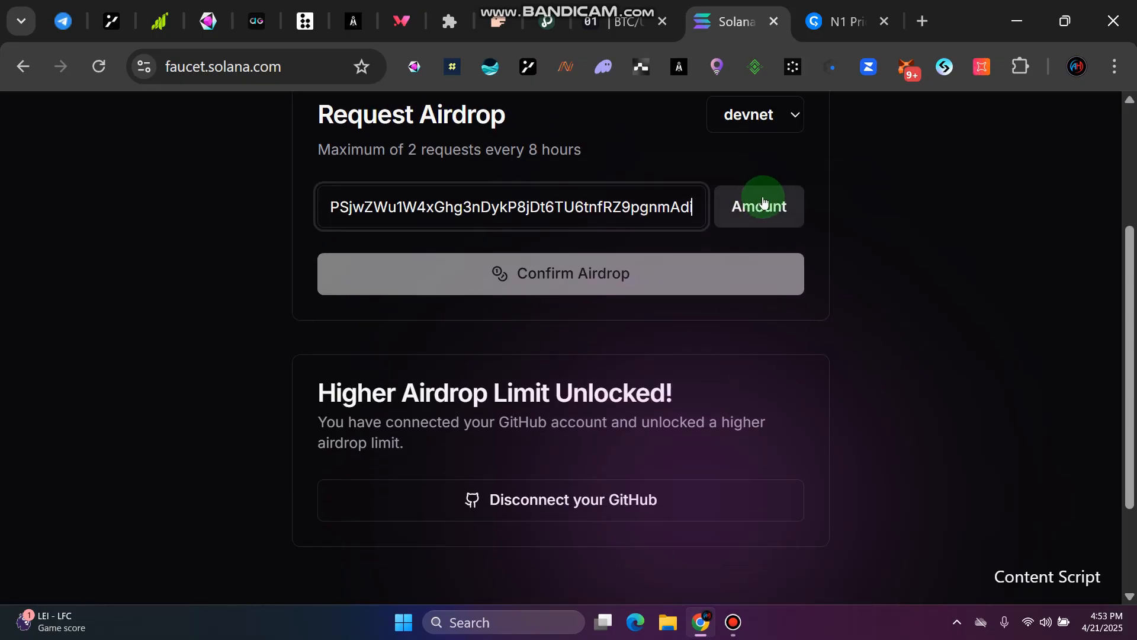
left_click(733, 373)
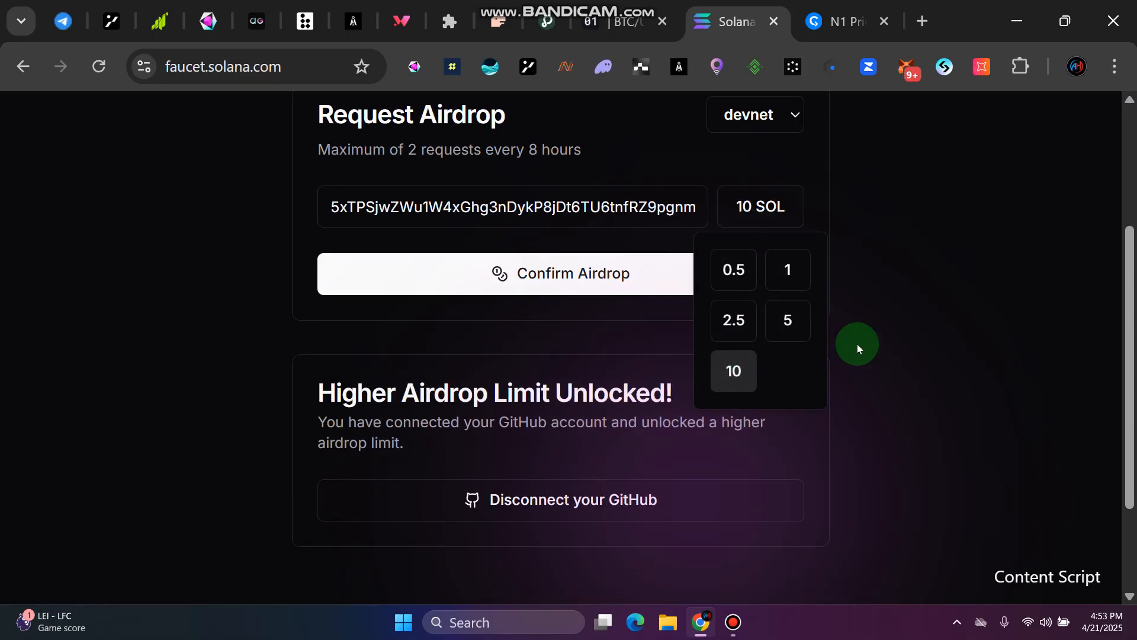
left_click(905, 329)
Try to confirm the devnet airdrop by completing the Cloudflare human verification, and close the verification dialog
scroll(829, 350, "up", 2)
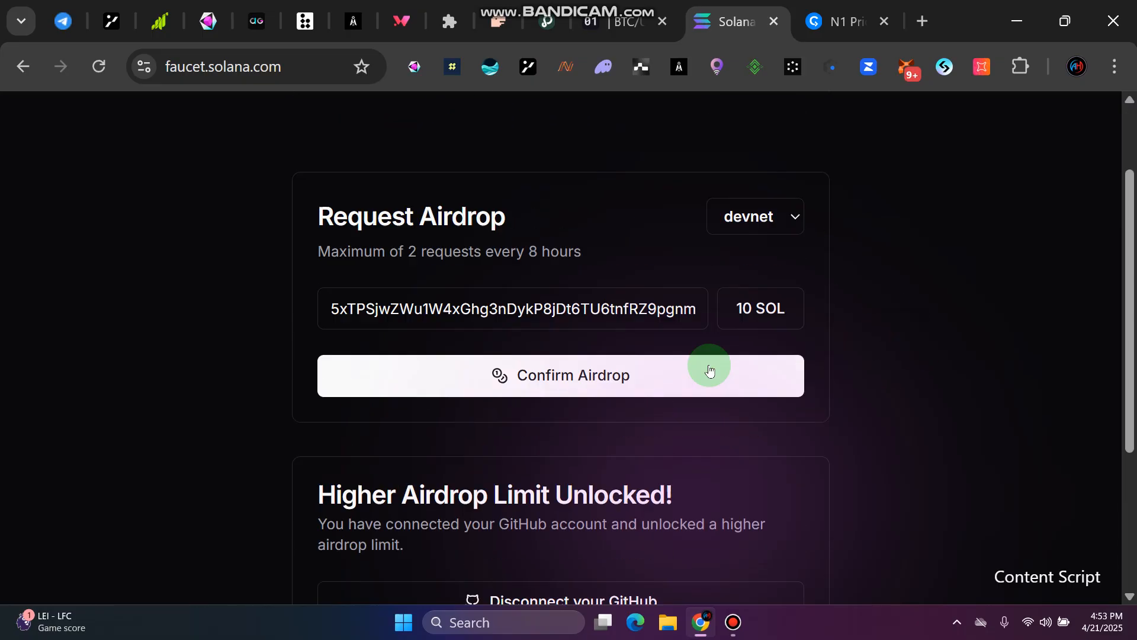
left_click(556, 385)
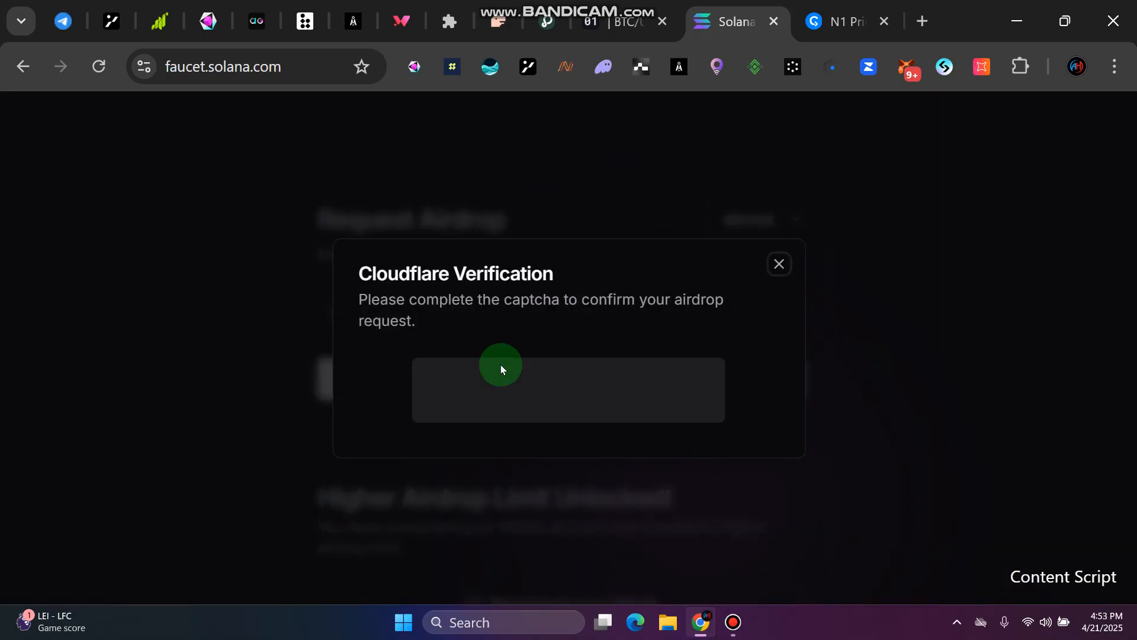
left_click_drag(347, 272, 579, 279)
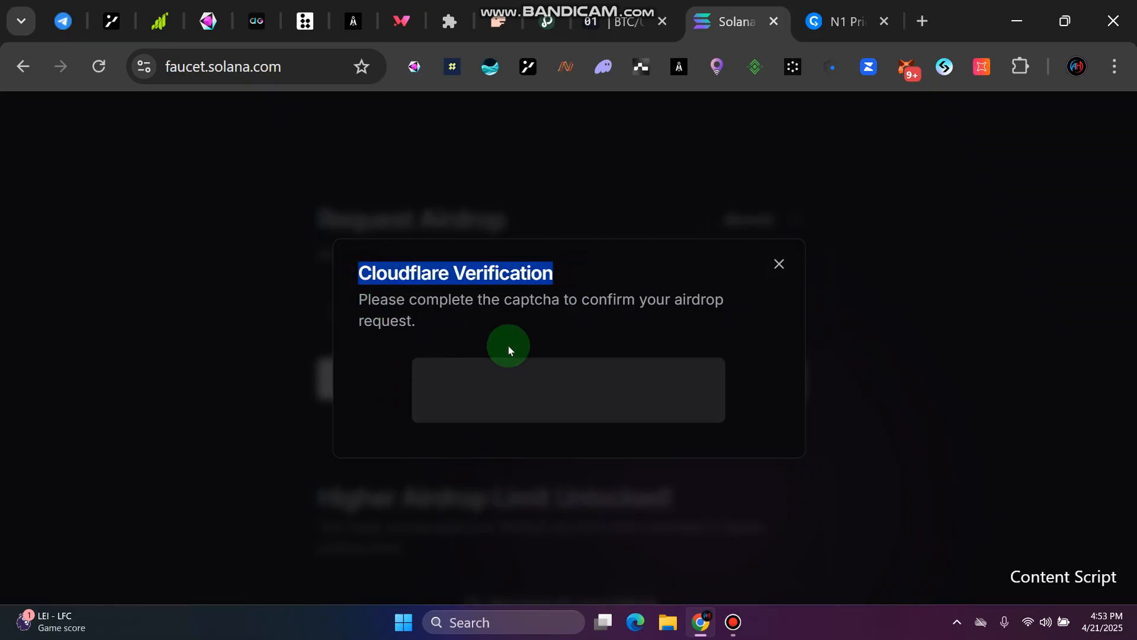
left_click(562, 268)
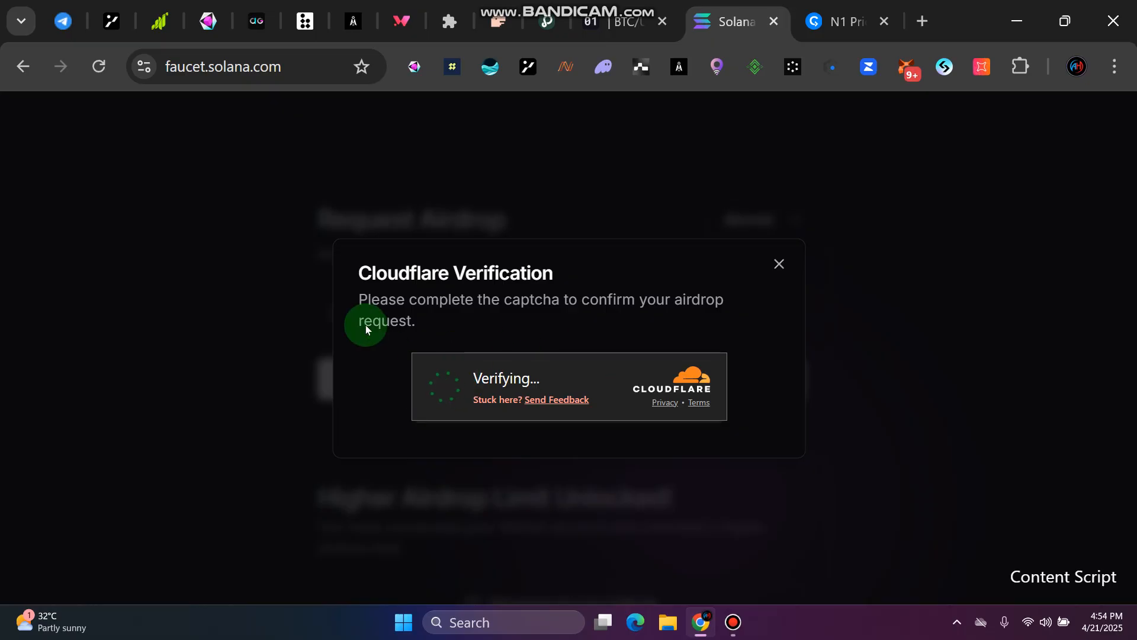
left_click_drag(417, 321, 368, 279)
left_click(484, 341)
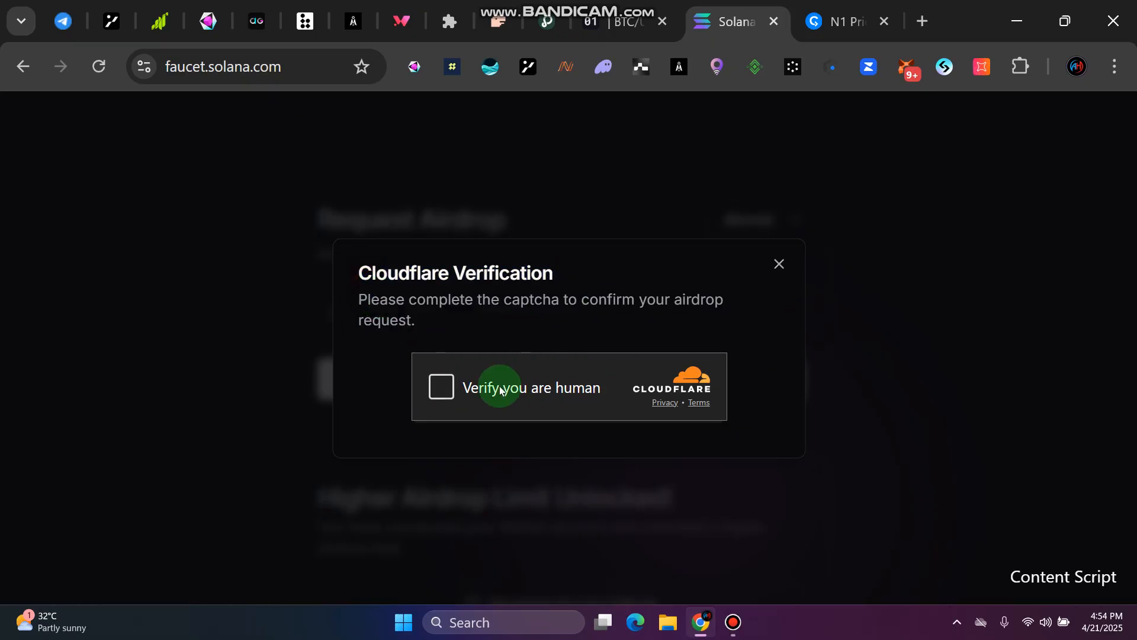
left_click(438, 392)
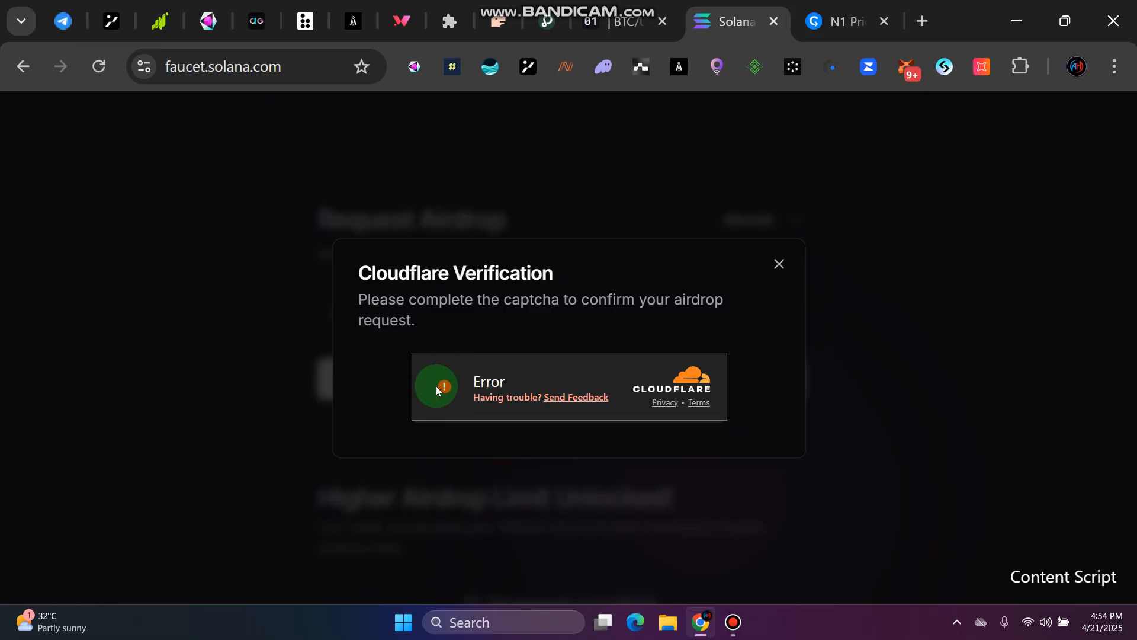
left_click(779, 267)
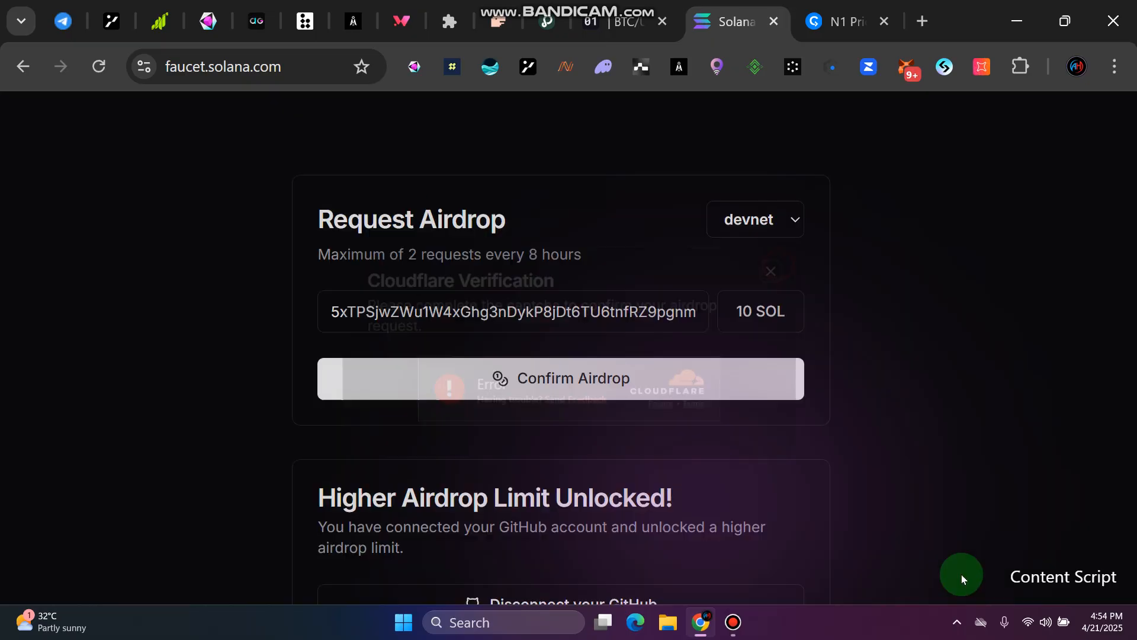
Switch the faucet network to testnet, try to confirm the airdrop again, and dismiss the Cloudflare verification
left_click(777, 224)
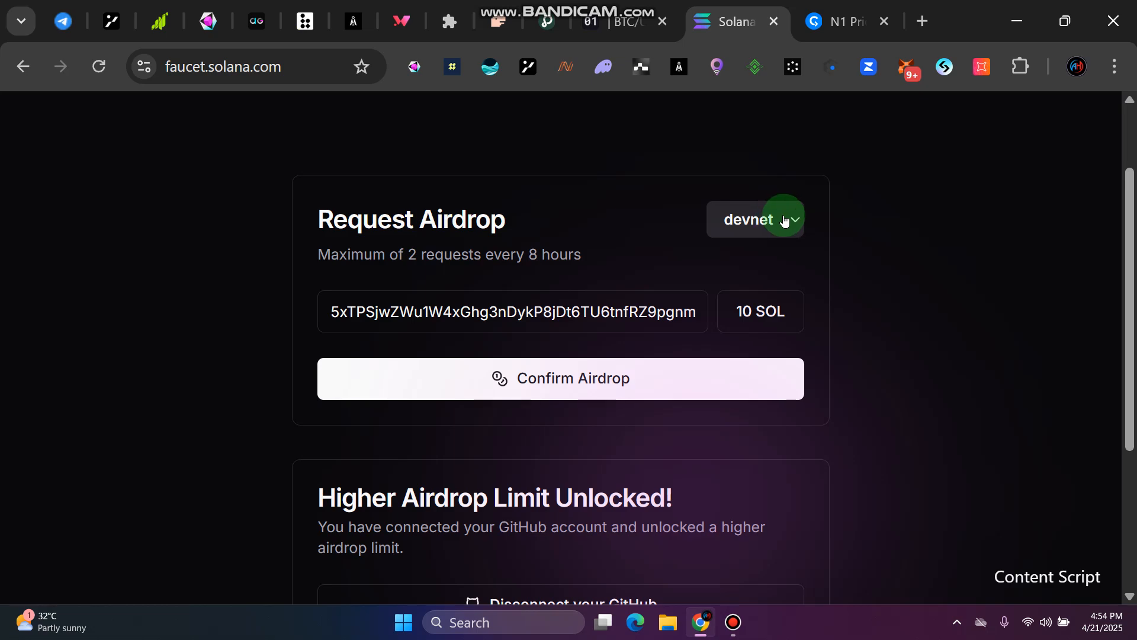
left_click(769, 277)
left_click(551, 398)
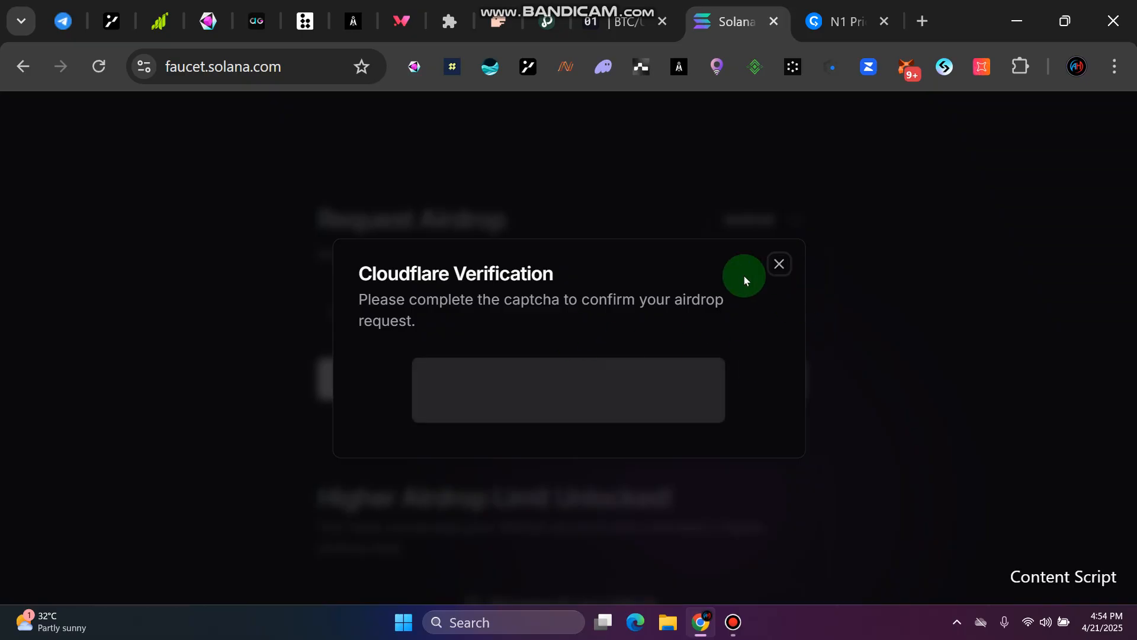
left_click(779, 265)
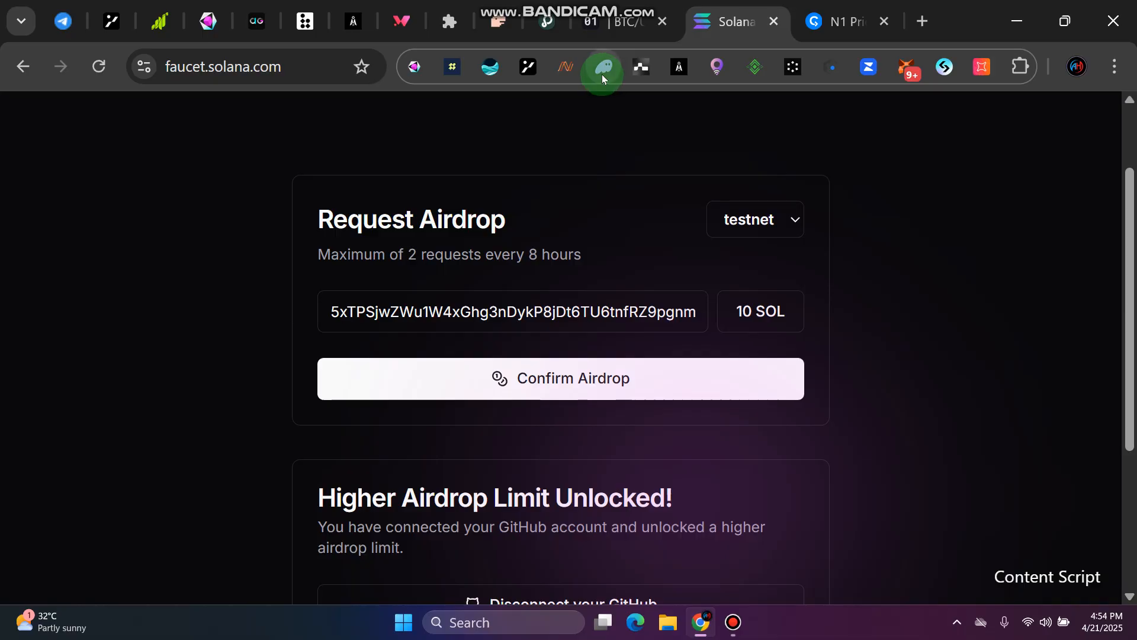
Turn off Testnet Mode in the Phantom wallet's Developer Settings
left_click(602, 73)
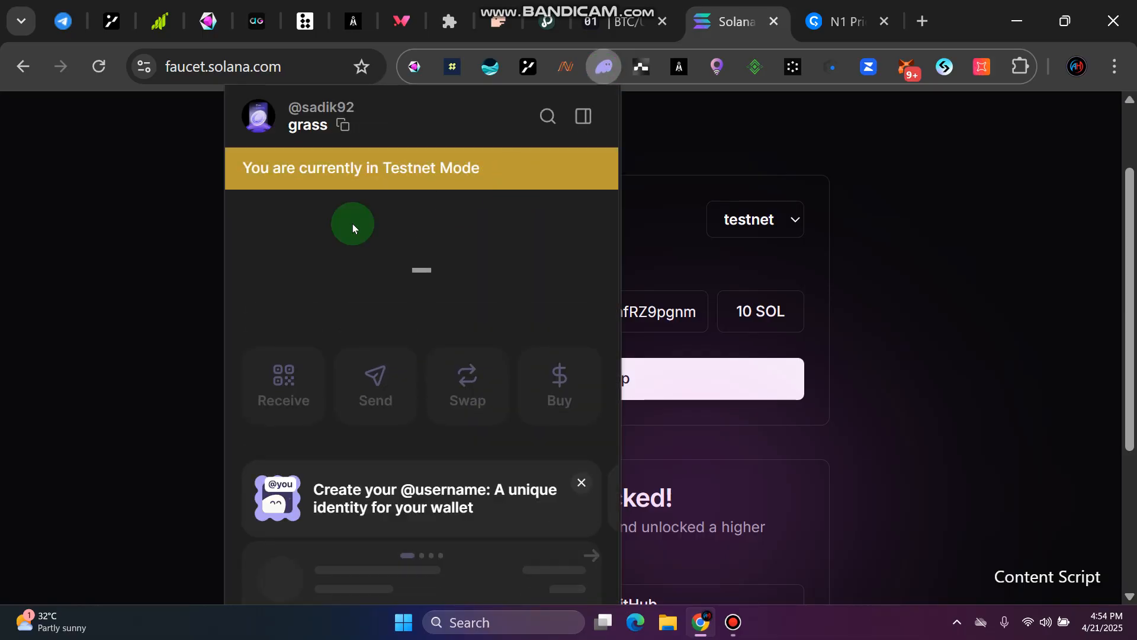
left_click(254, 120)
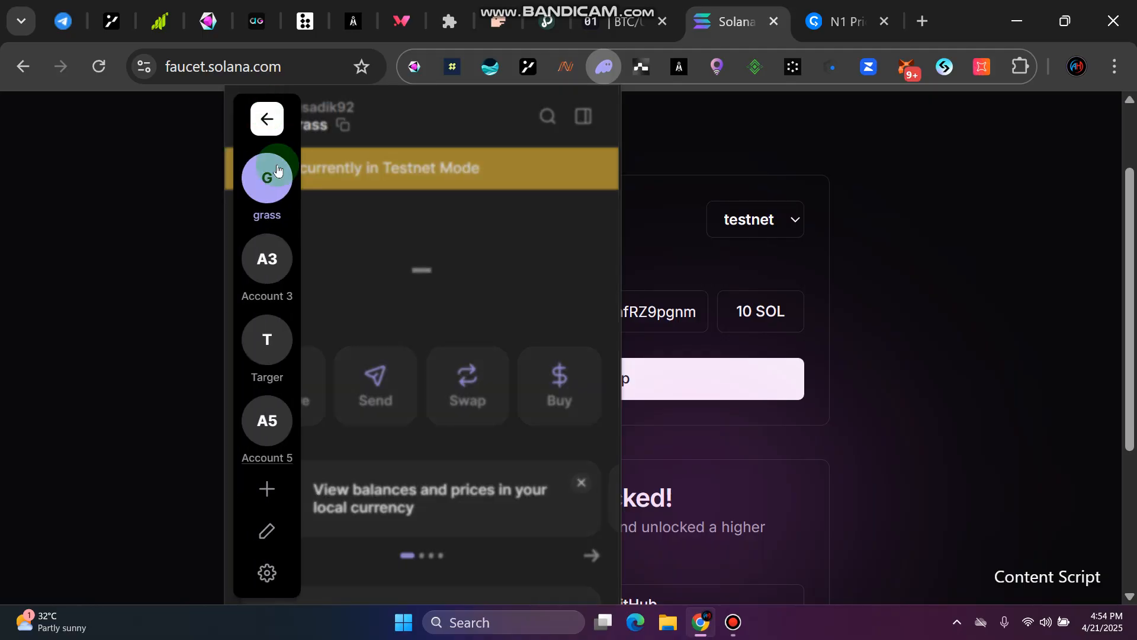
left_click(266, 564)
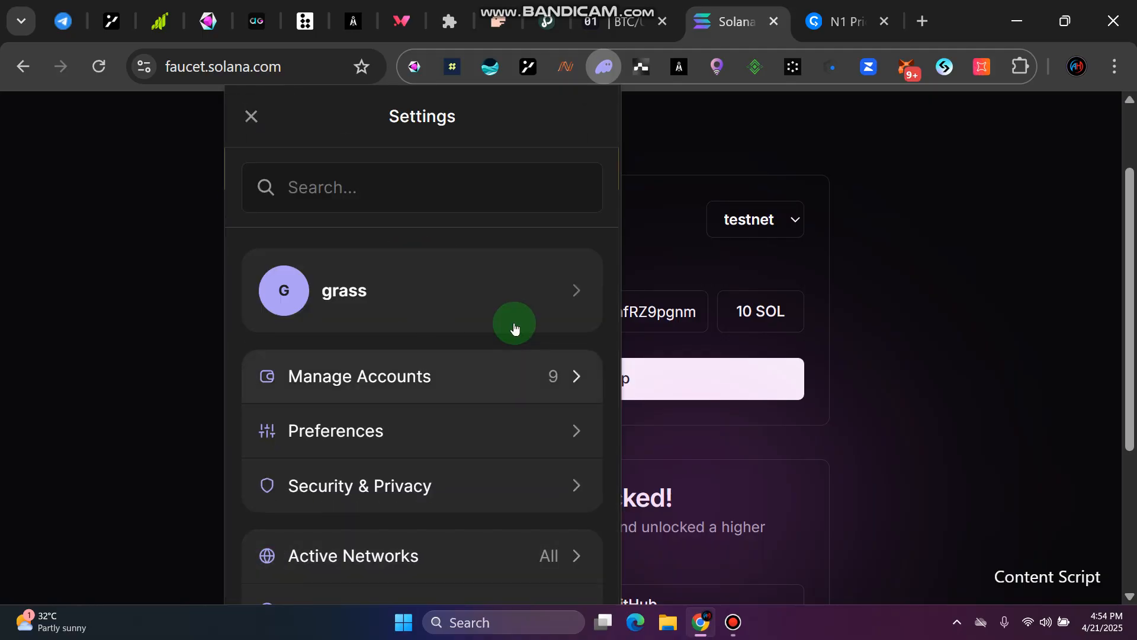
scroll(514, 327, "down", 5)
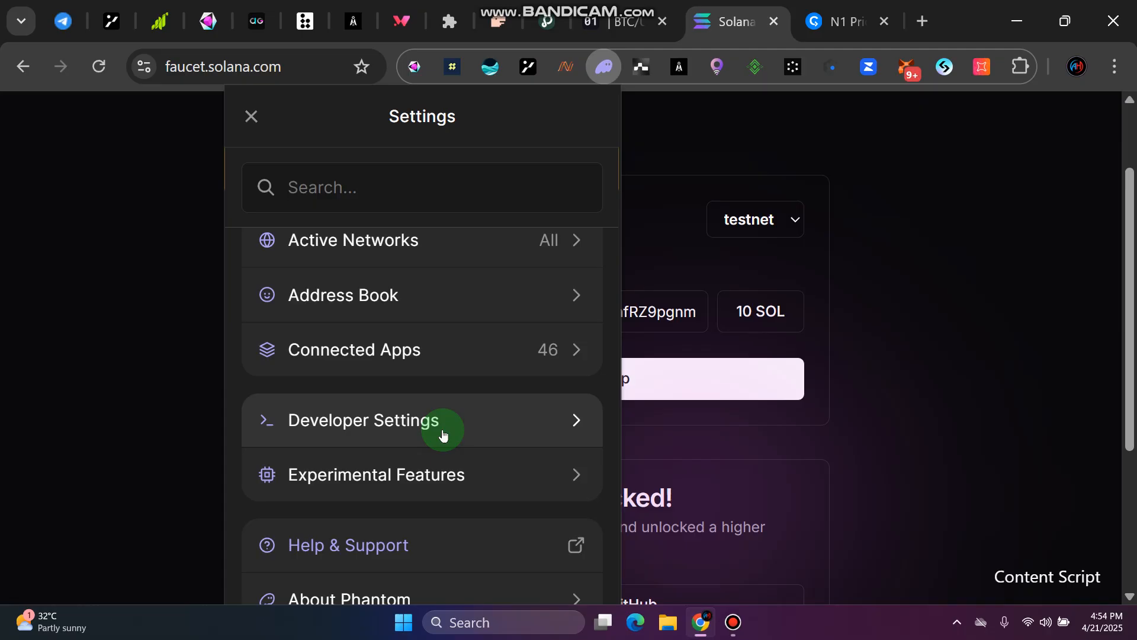
left_click(443, 434)
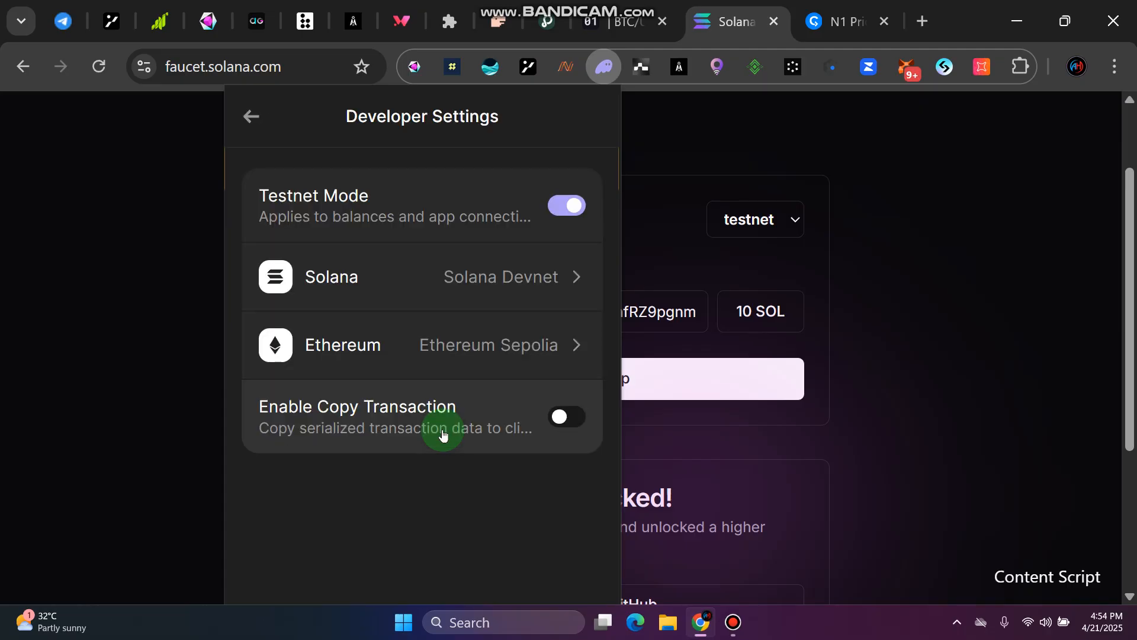
left_click(566, 207)
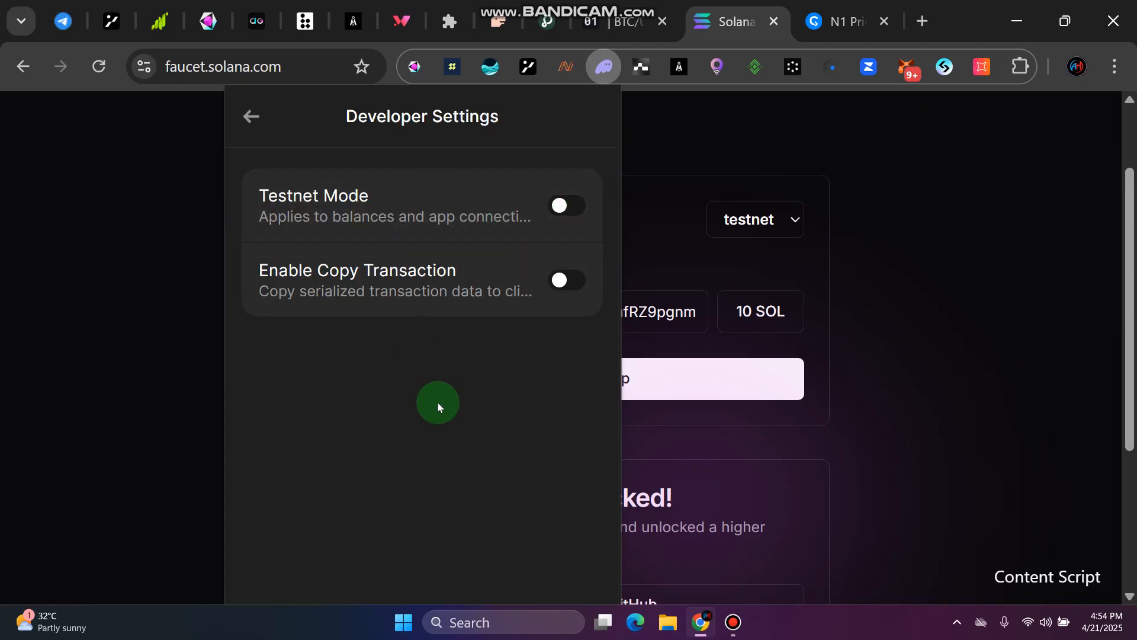
Turn on Testnet Mode in the wallet's Developer Settings and keep Solana Devnet as the Solana test network
left_click(585, 219)
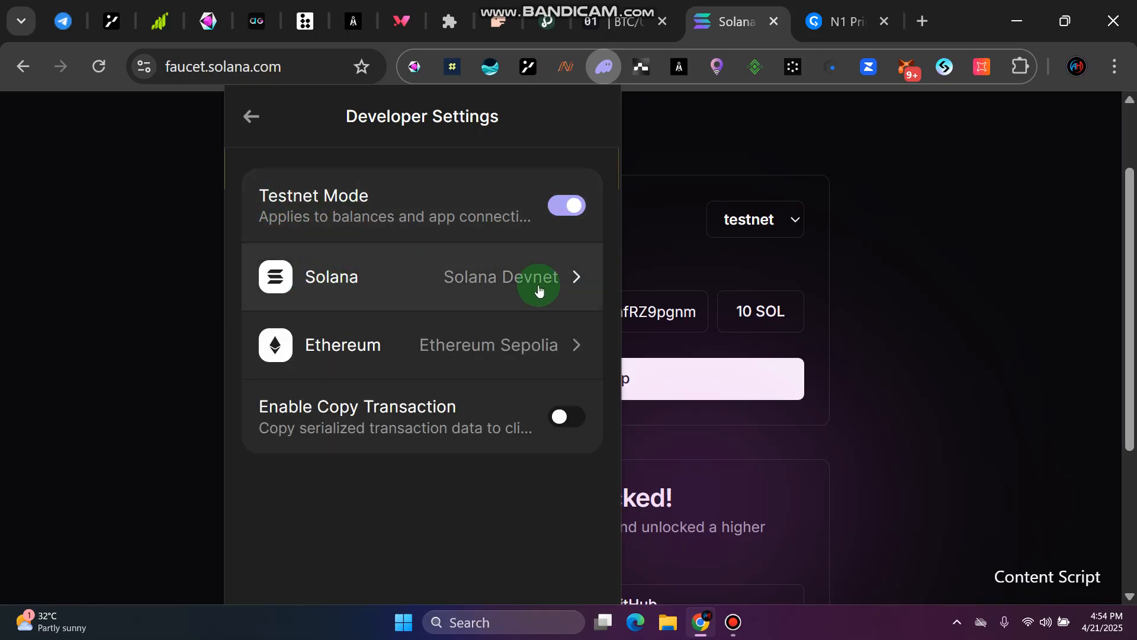
left_click(573, 280)
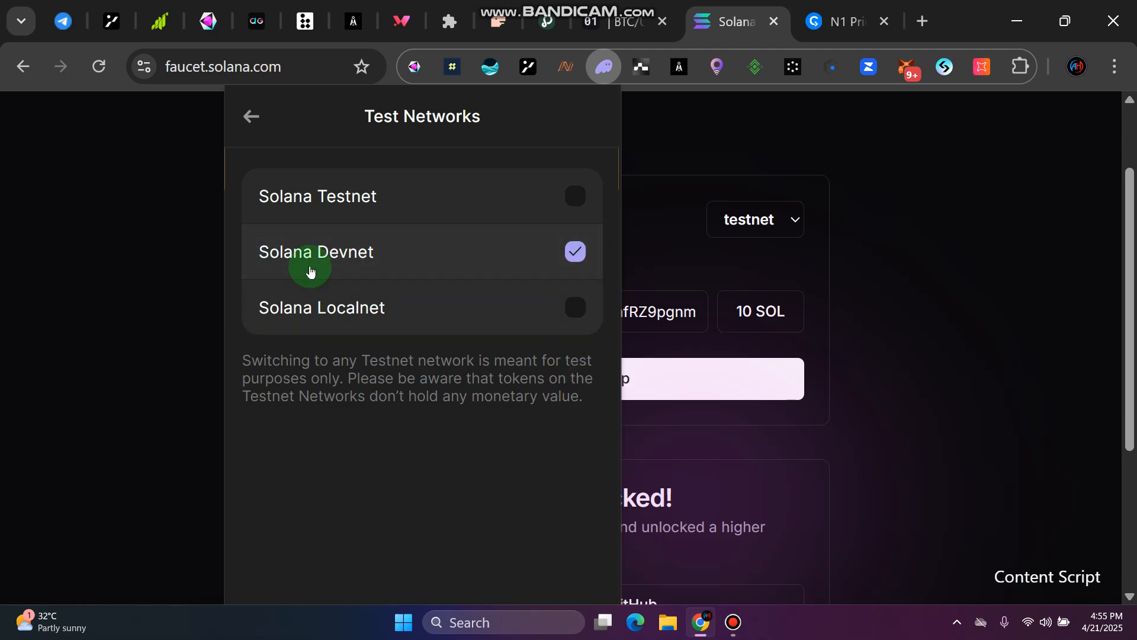
left_click(575, 252)
left_click(540, 278)
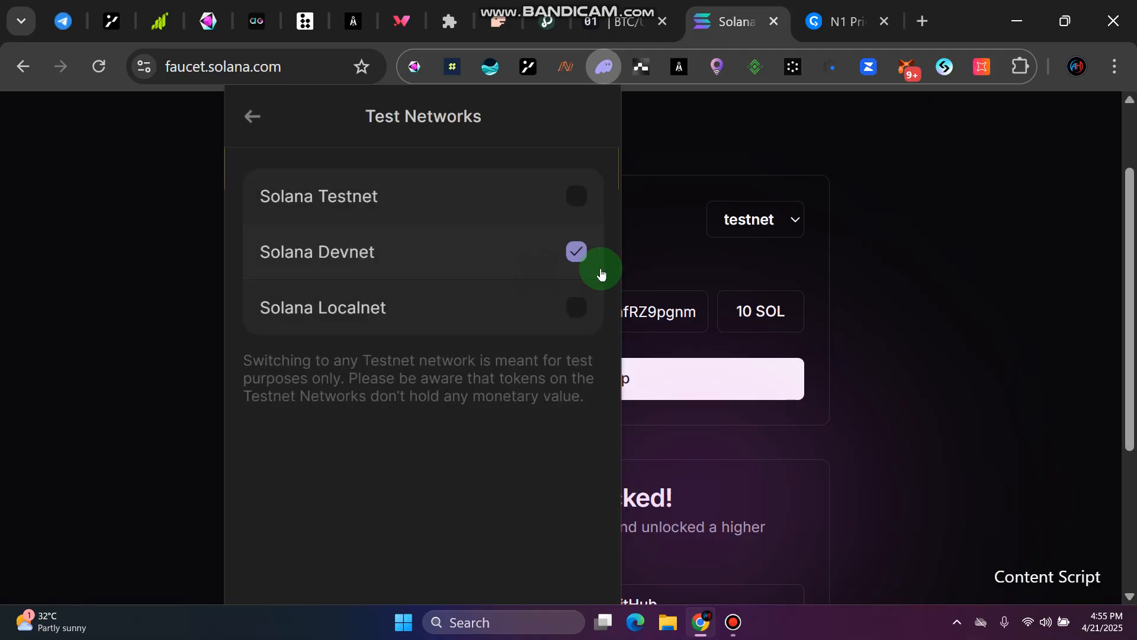
left_click(251, 117)
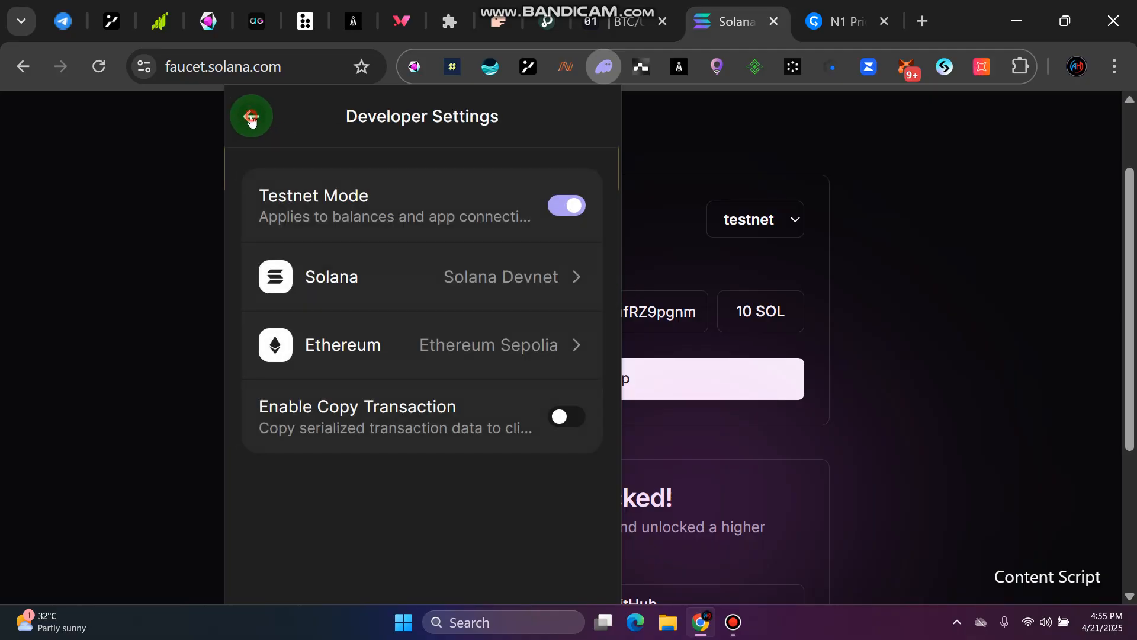
Check the Solana test token balance in the wallet's token list, and close the wallet
left_click(251, 117)
left_click(251, 117)
scroll(371, 462, "down", 5)
scroll(385, 468, "down", 1)
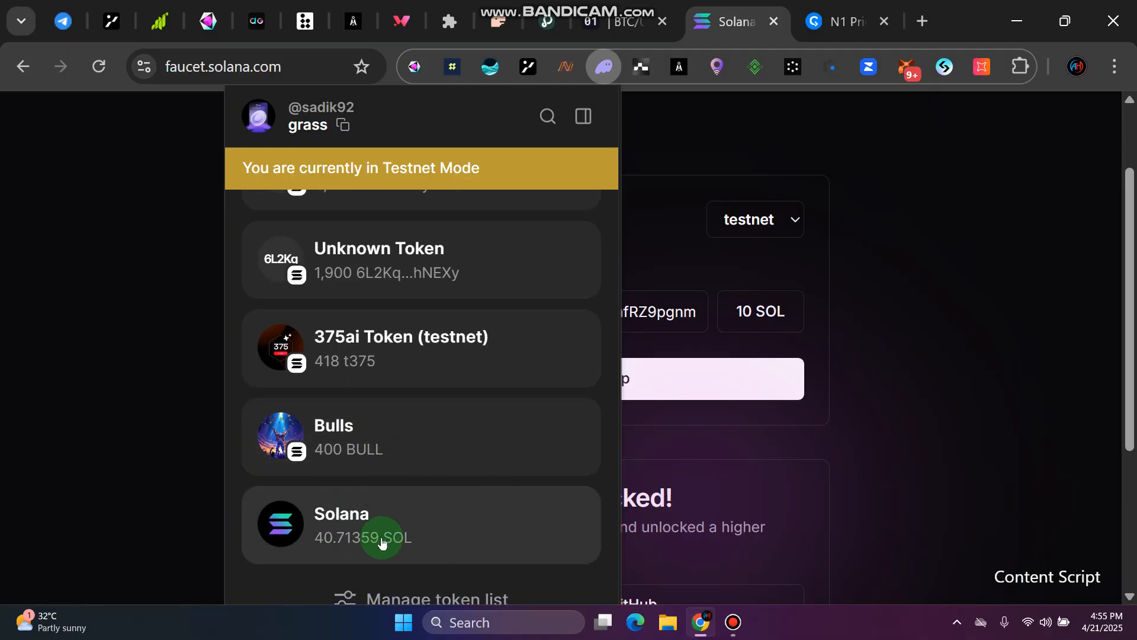
left_click(161, 419)
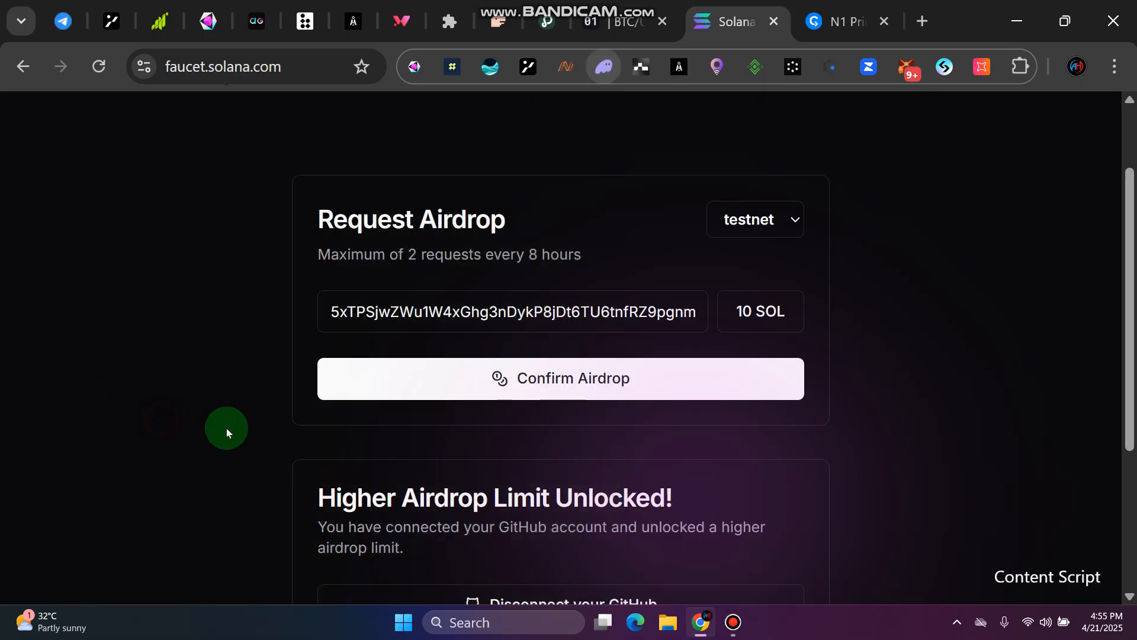
Switch to Telegram, review the N1 Chain private testnet instructions in Saved Messages, and copy the testnet password
left_click(70, 8)
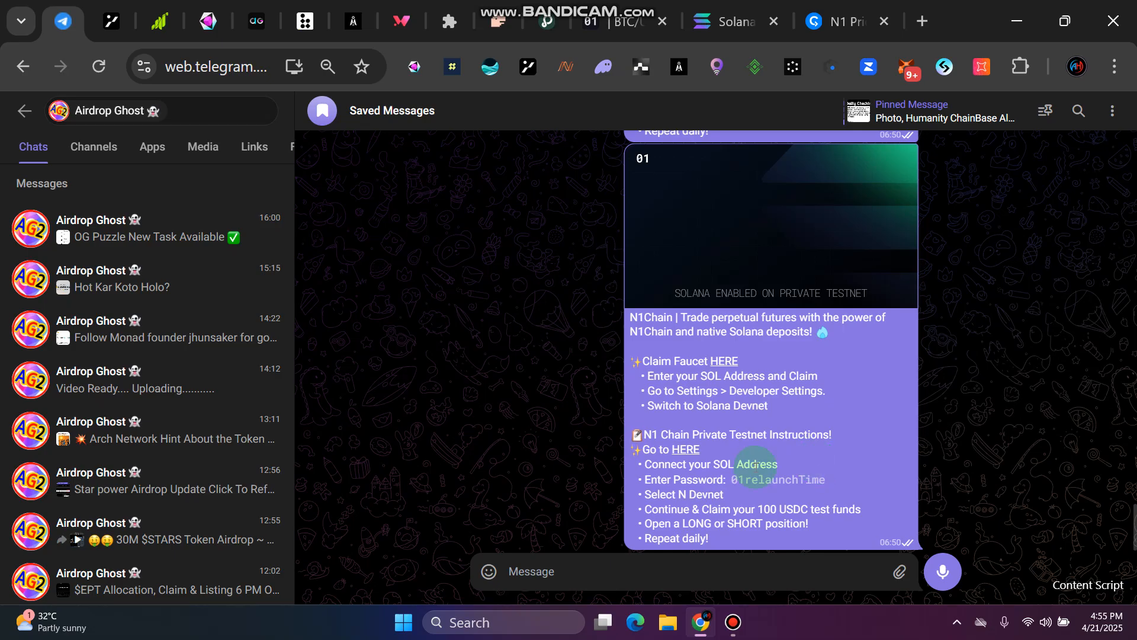
left_click_drag(780, 468, 648, 467)
left_click(641, 487)
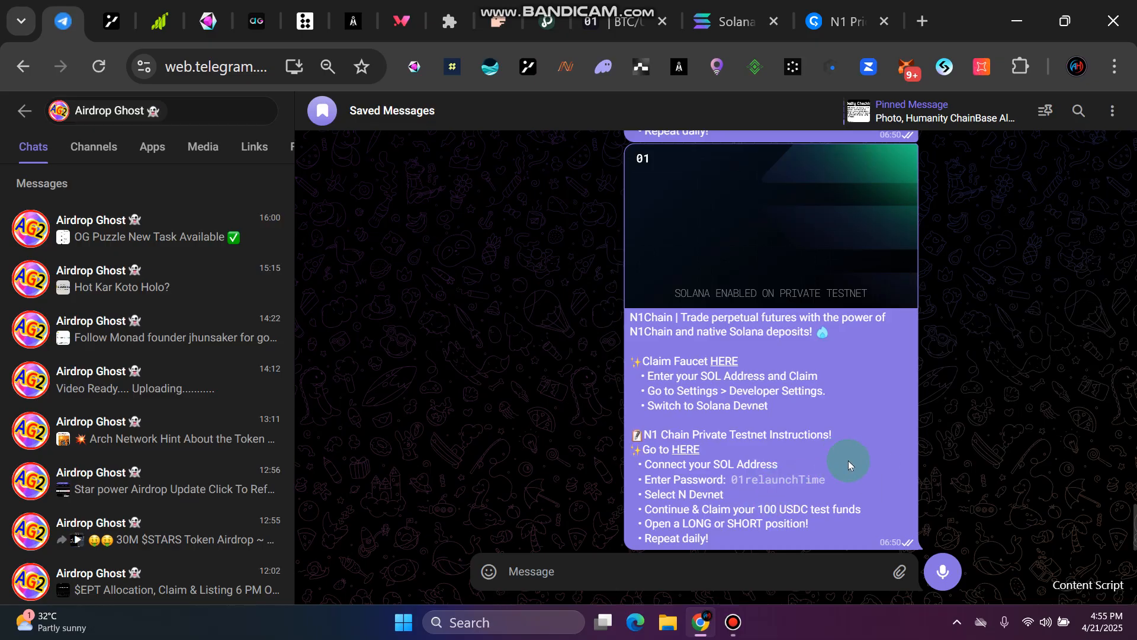
left_click_drag(814, 522, 644, 508)
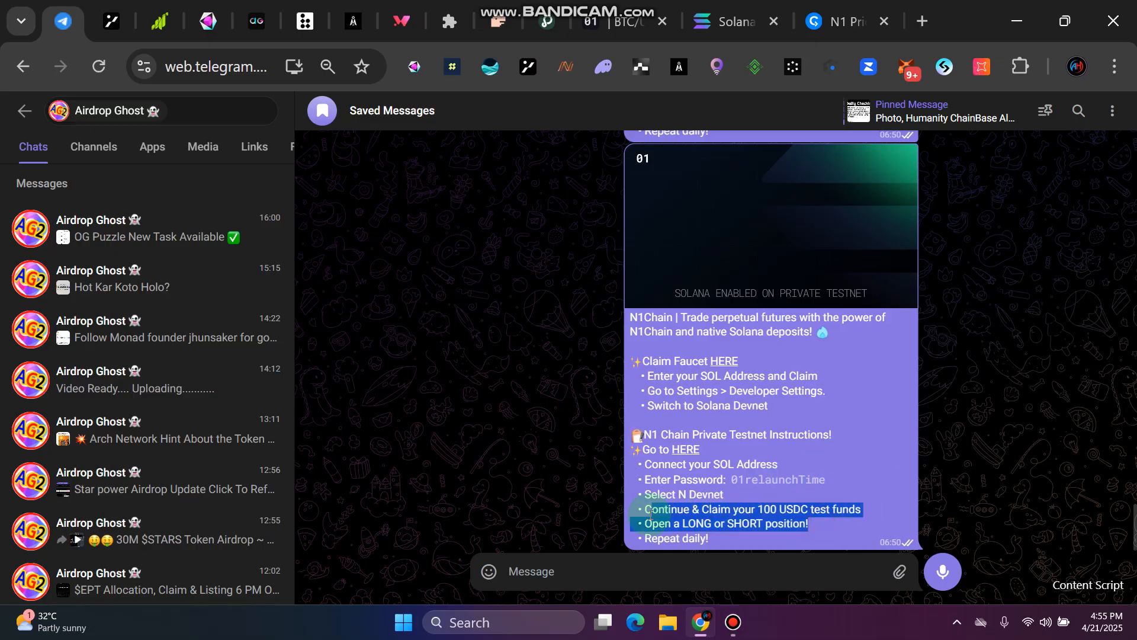
left_click(646, 509)
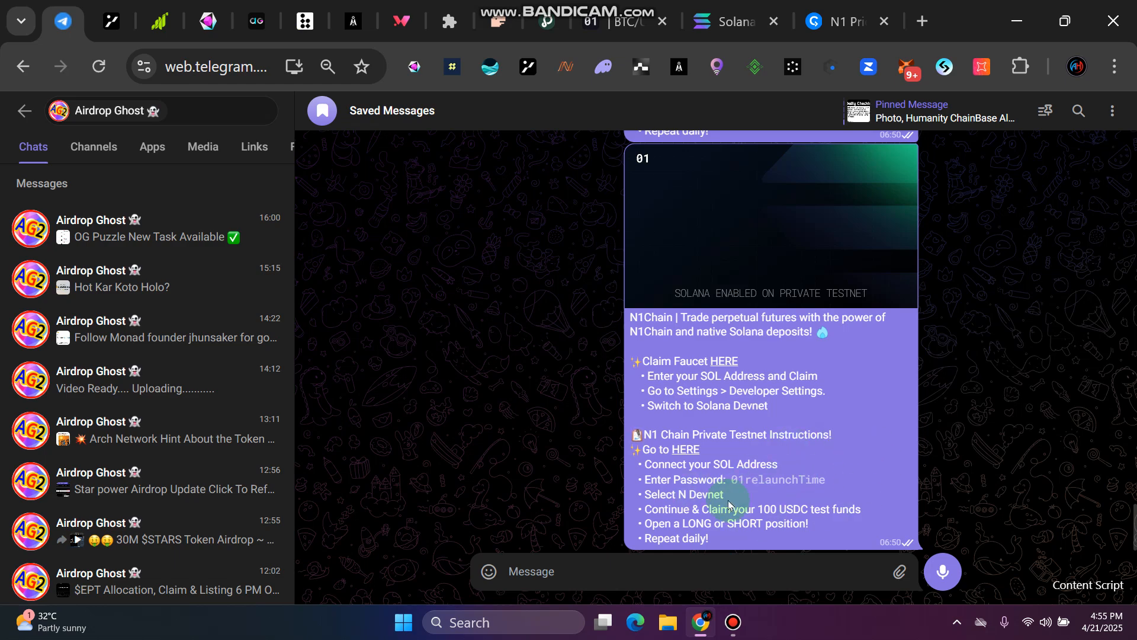
left_click(788, 486)
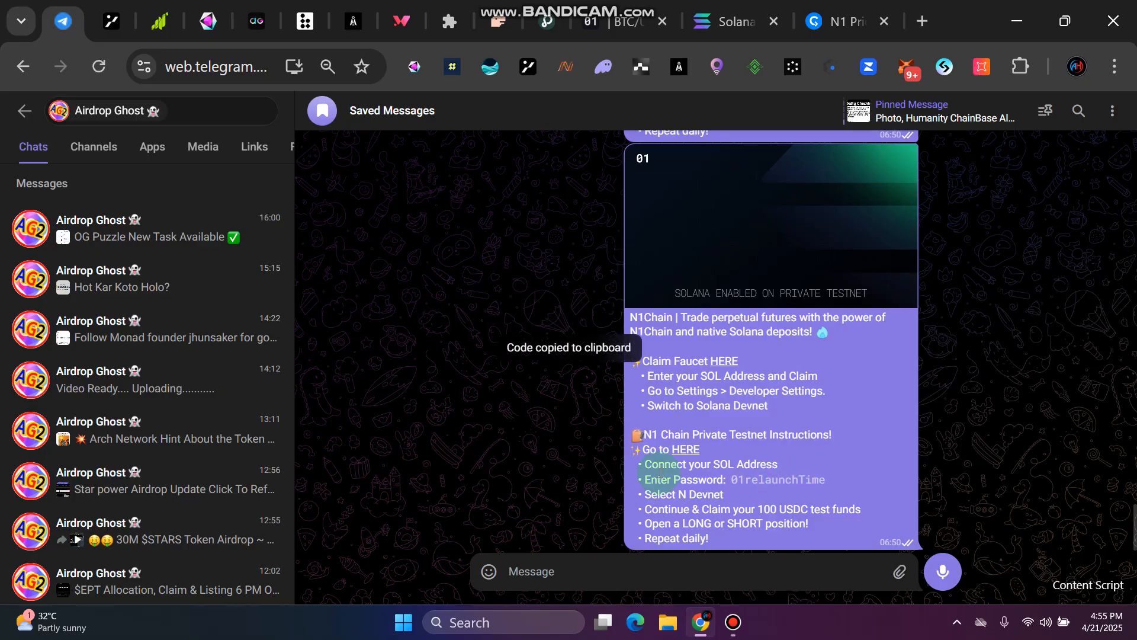
Close the existing 01.xyz trade page and reopen the 01 Exchange site from the link under the private testnet instructions
left_click(685, 450)
left_click(602, 374)
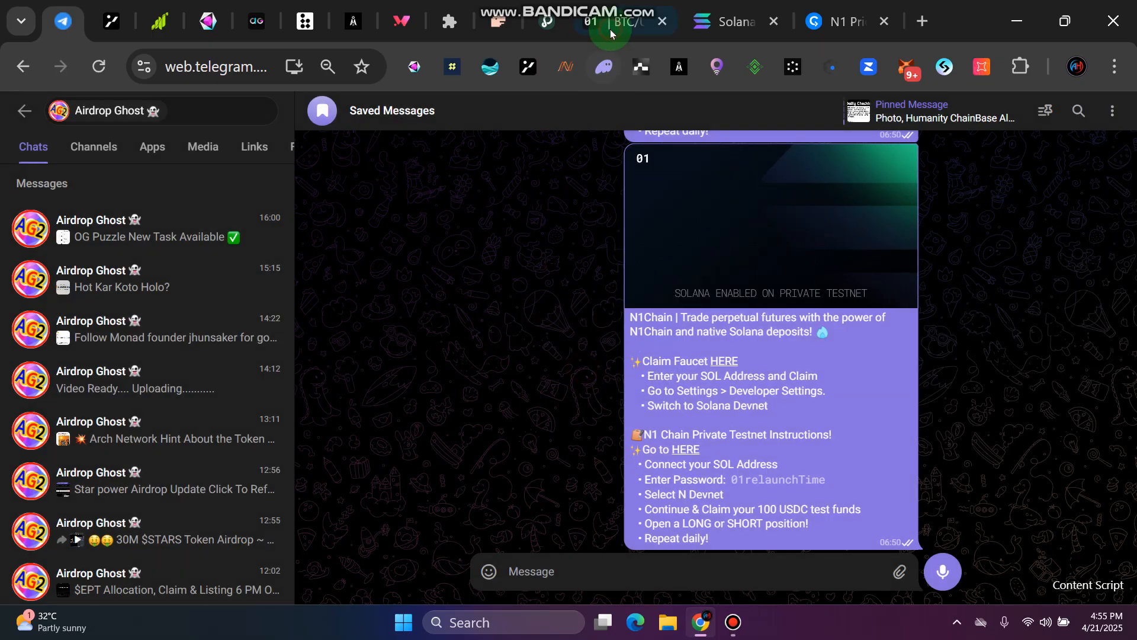
left_click(610, 24)
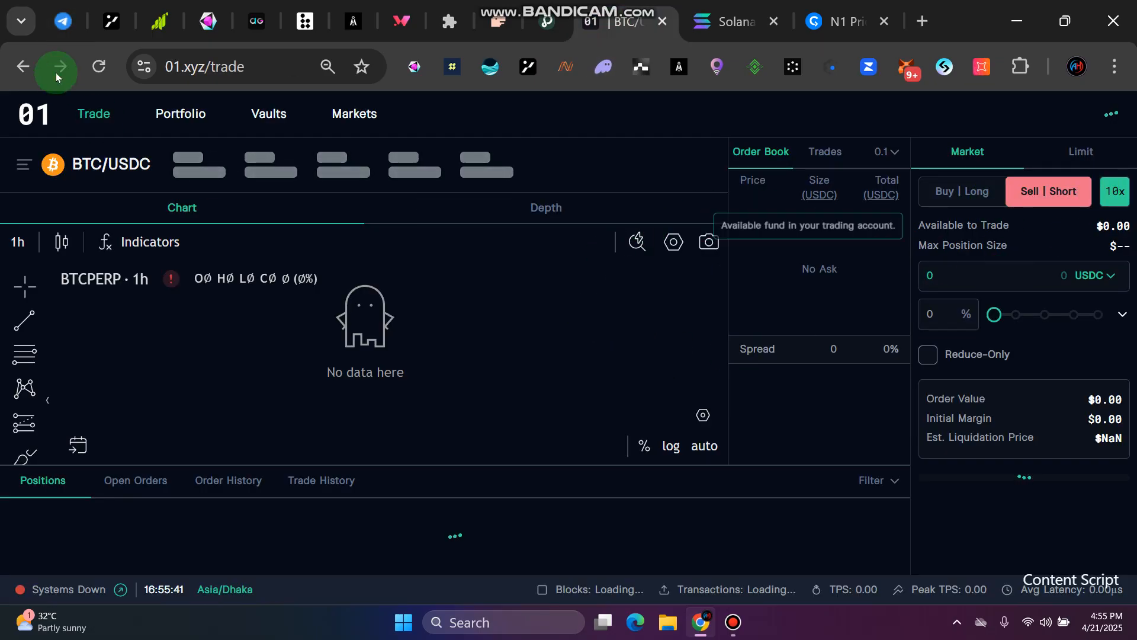
key("ctrl+w")
left_click(62, 21)
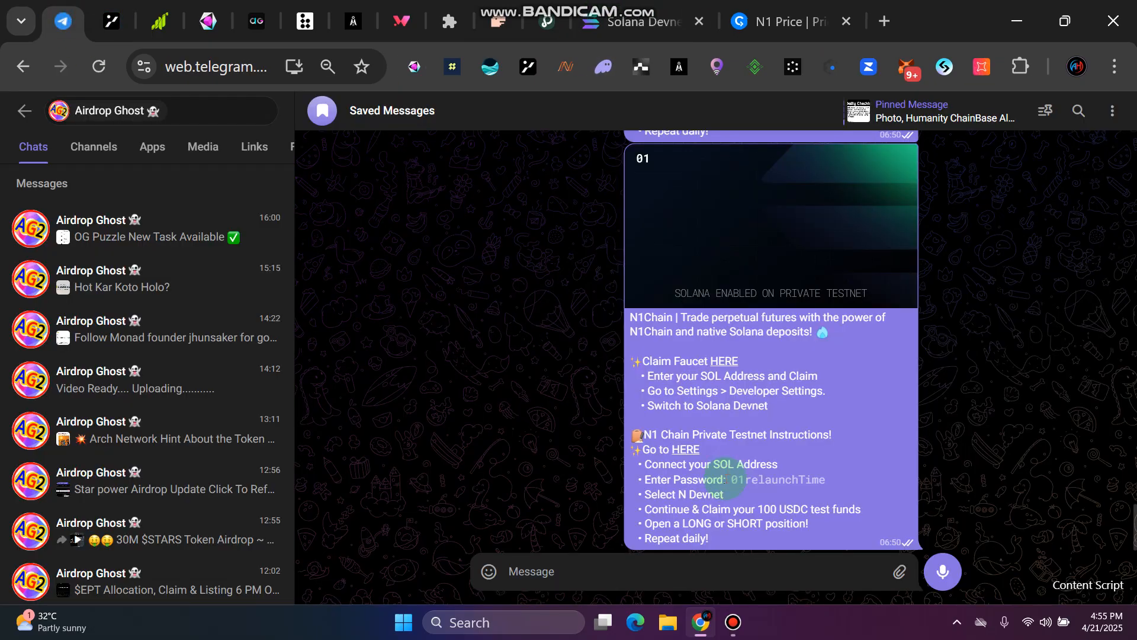
left_click(686, 449)
left_click(637, 376)
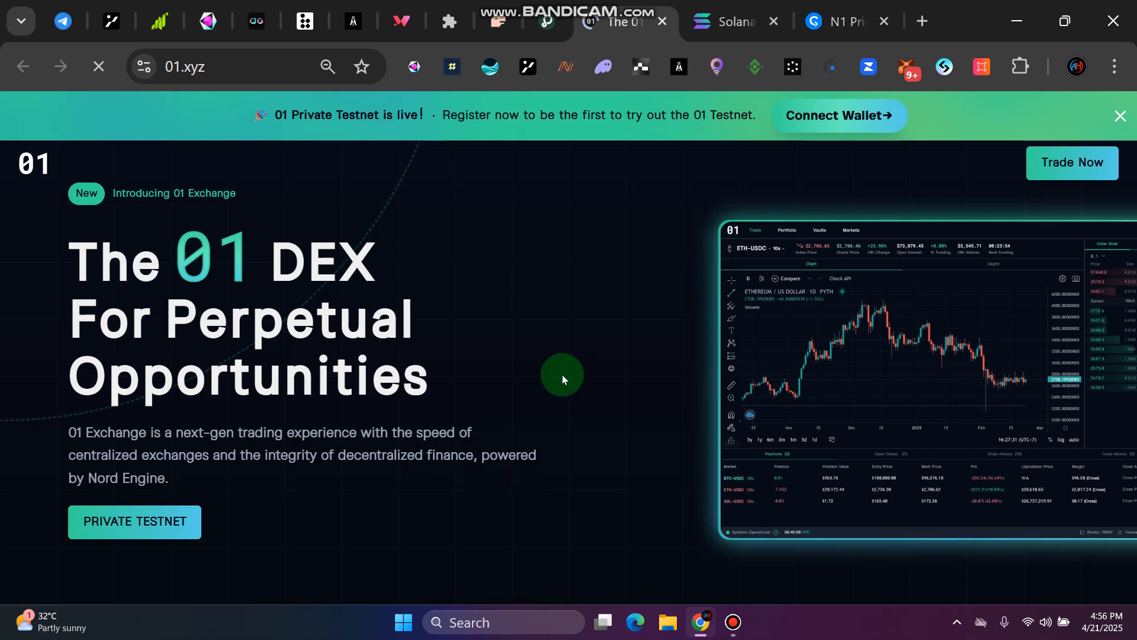
Enter the private testnet from the 01 Exchange home page
left_click(177, 522)
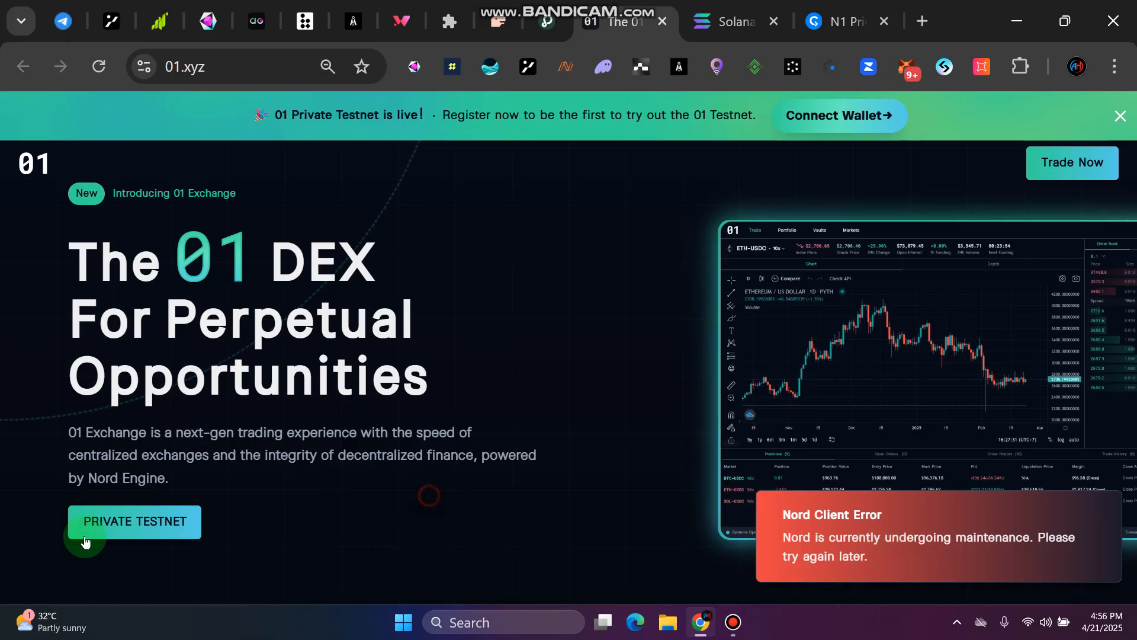
left_click(148, 522)
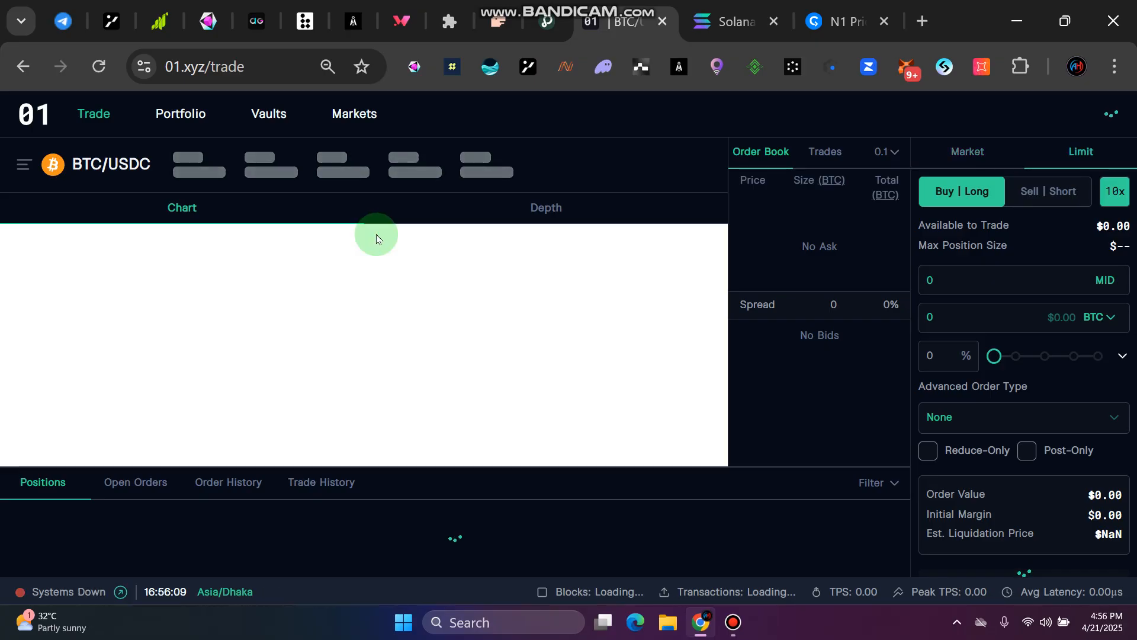
Review the private testnet instructions in Telegram again and return to the 01.xyz trade page
left_click(64, 21)
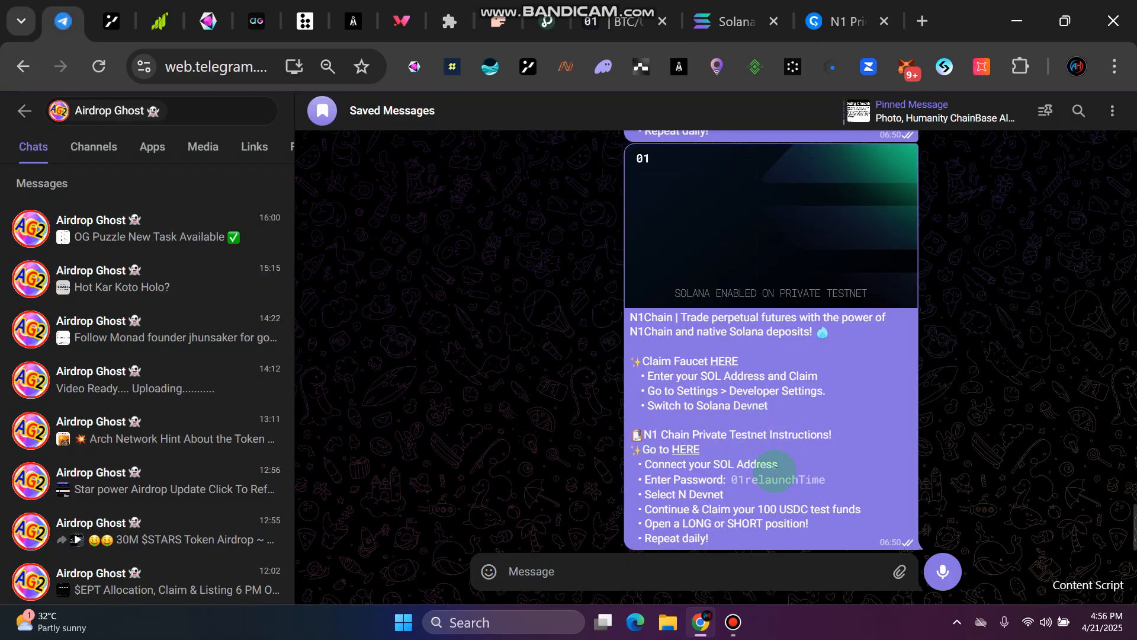
left_click(834, 481)
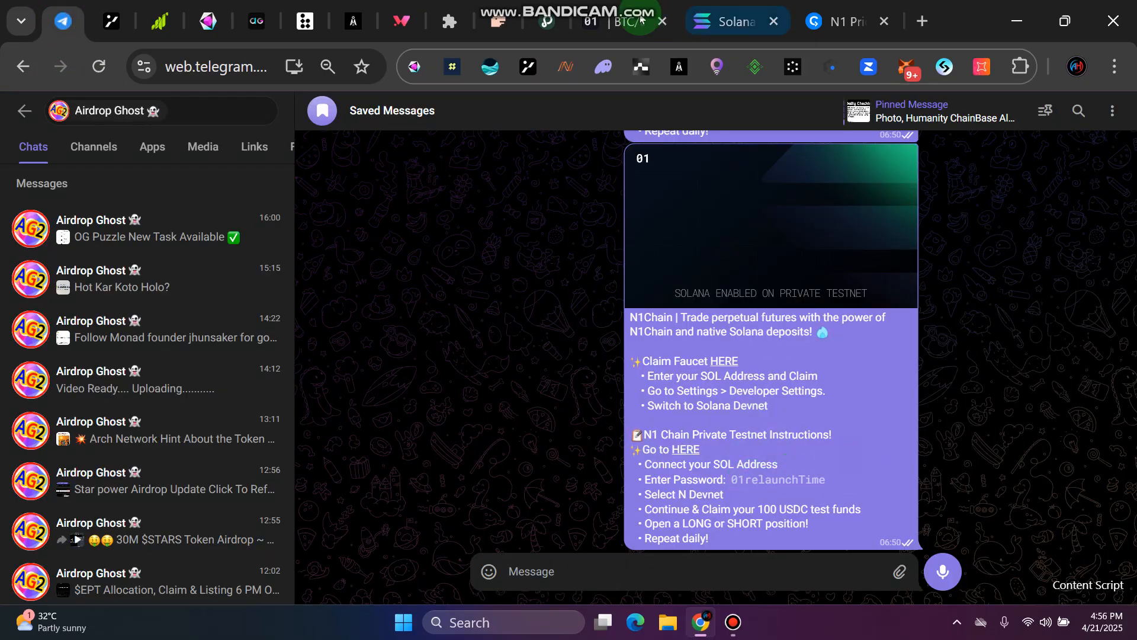
left_click(616, 20)
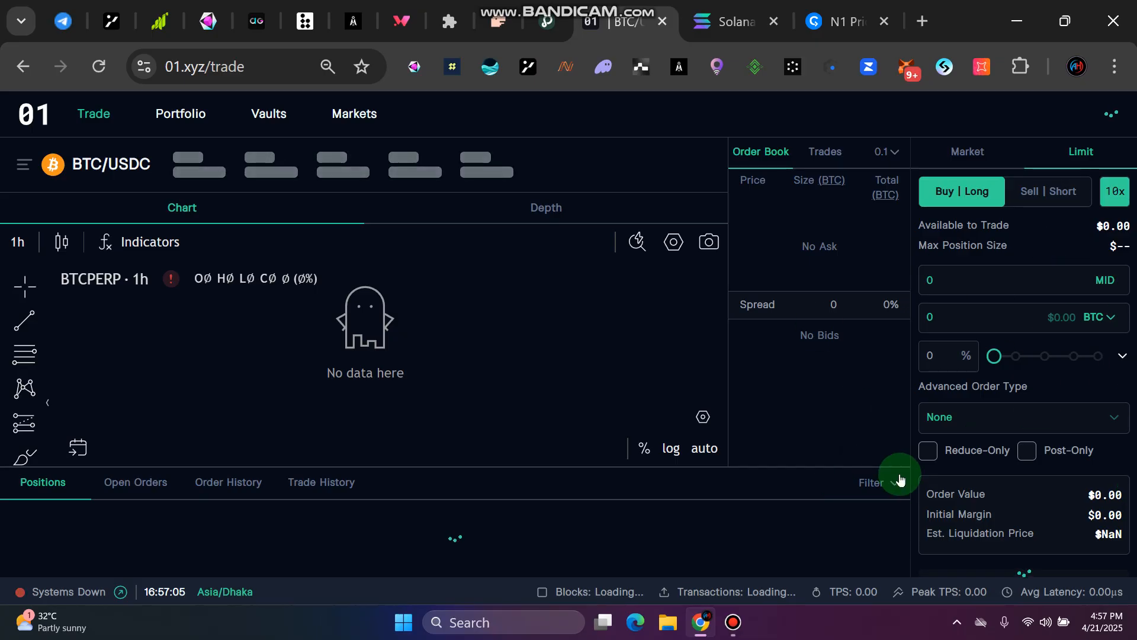
left_click(780, 528)
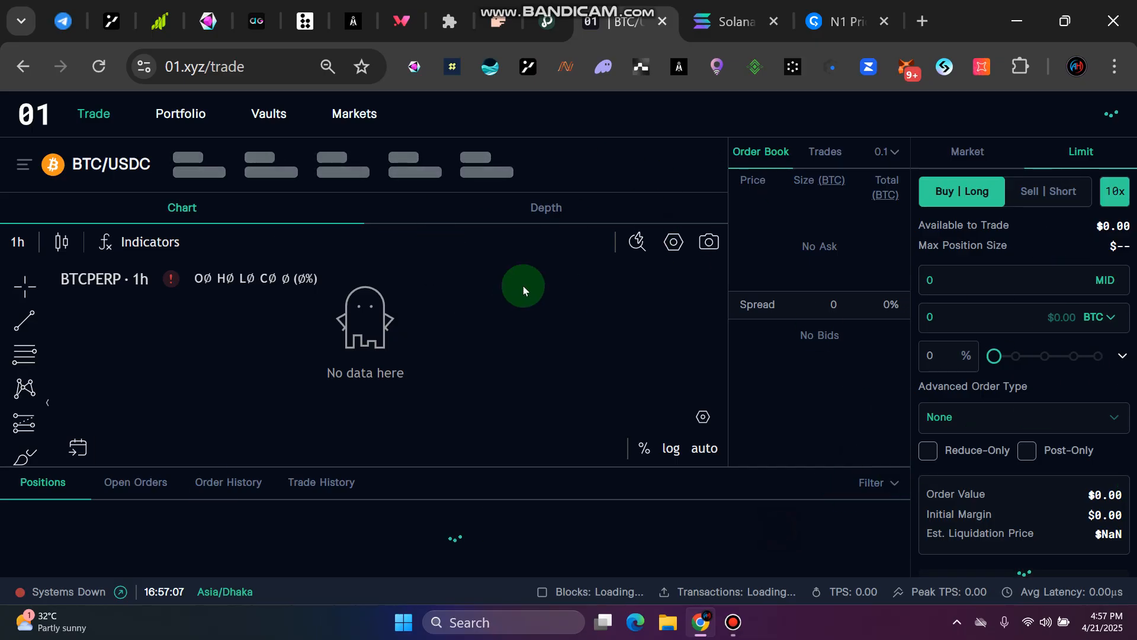
left_click(780, 535)
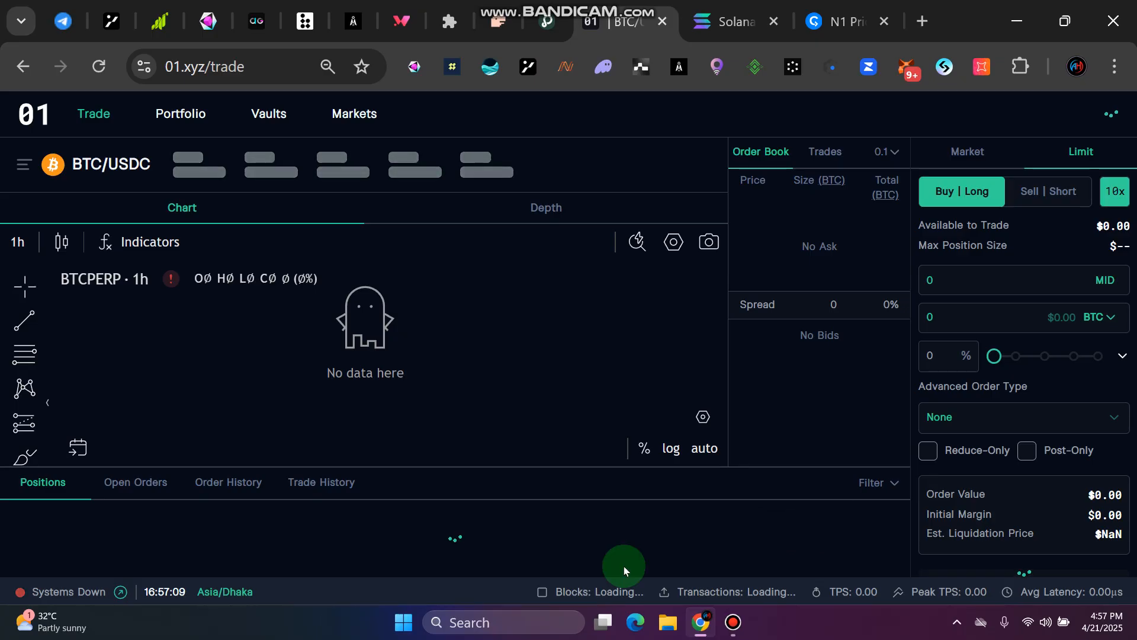
Switch the BTC/USDC order form to Market and alternate between Sell | Short and Buy | Long, ending on Buy | Long
left_click(967, 165)
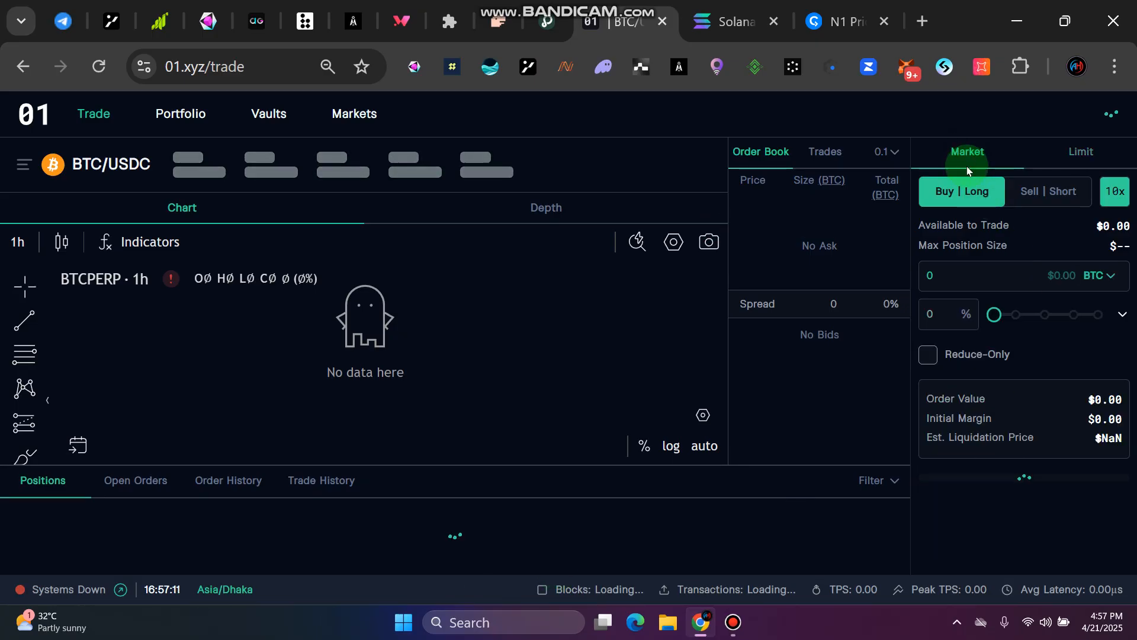
left_click(1051, 200)
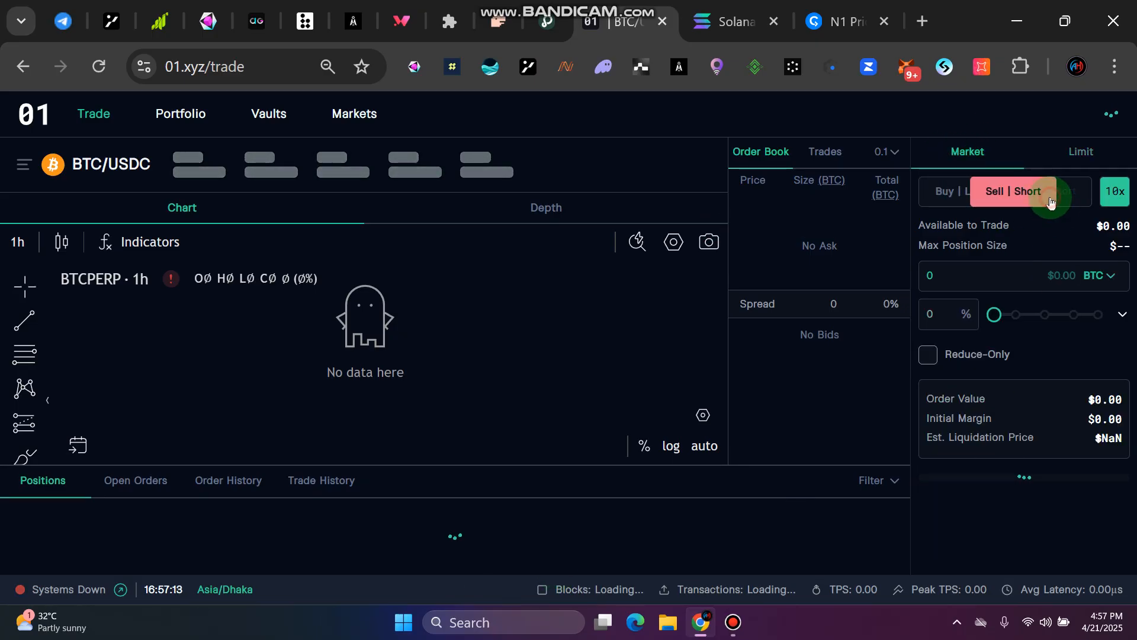
left_click(1049, 193)
left_click(1010, 193)
left_click(1070, 189)
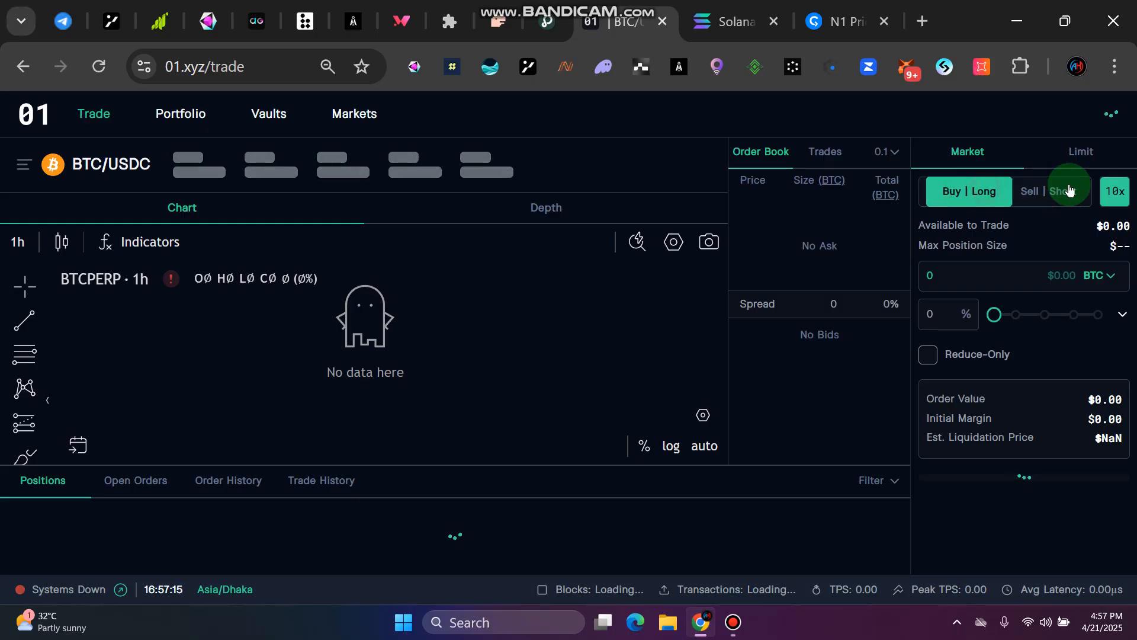
left_click(1043, 192)
left_click(972, 189)
left_click(1029, 190)
left_click(973, 192)
left_click(1030, 193)
left_click(960, 187)
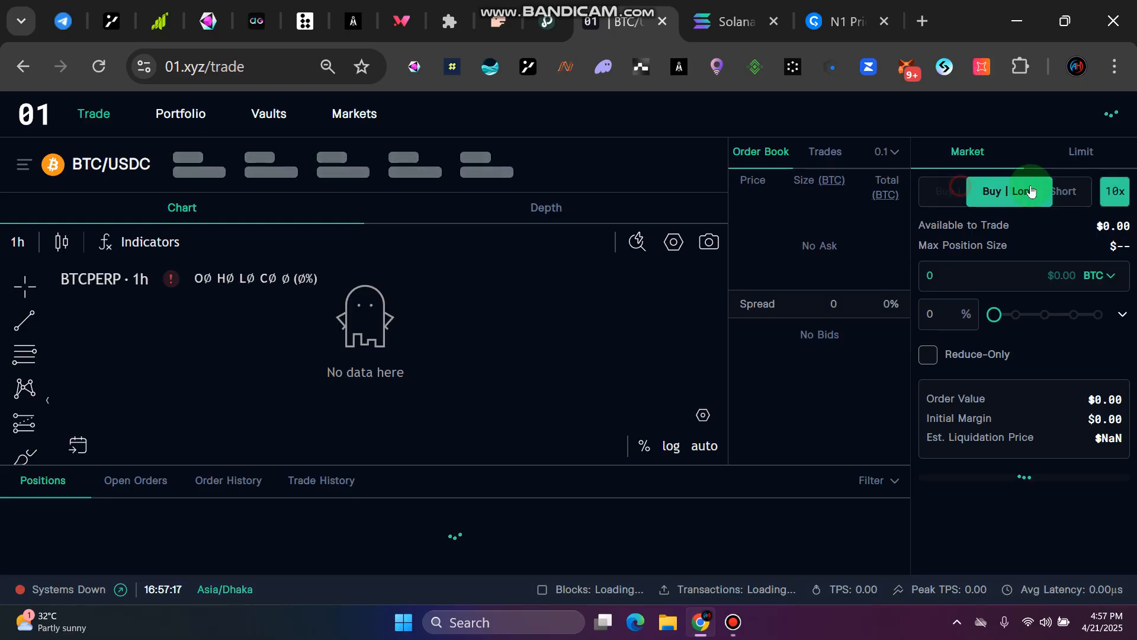
left_click(1033, 191)
left_click(983, 192)
left_click(1031, 189)
left_click(974, 193)
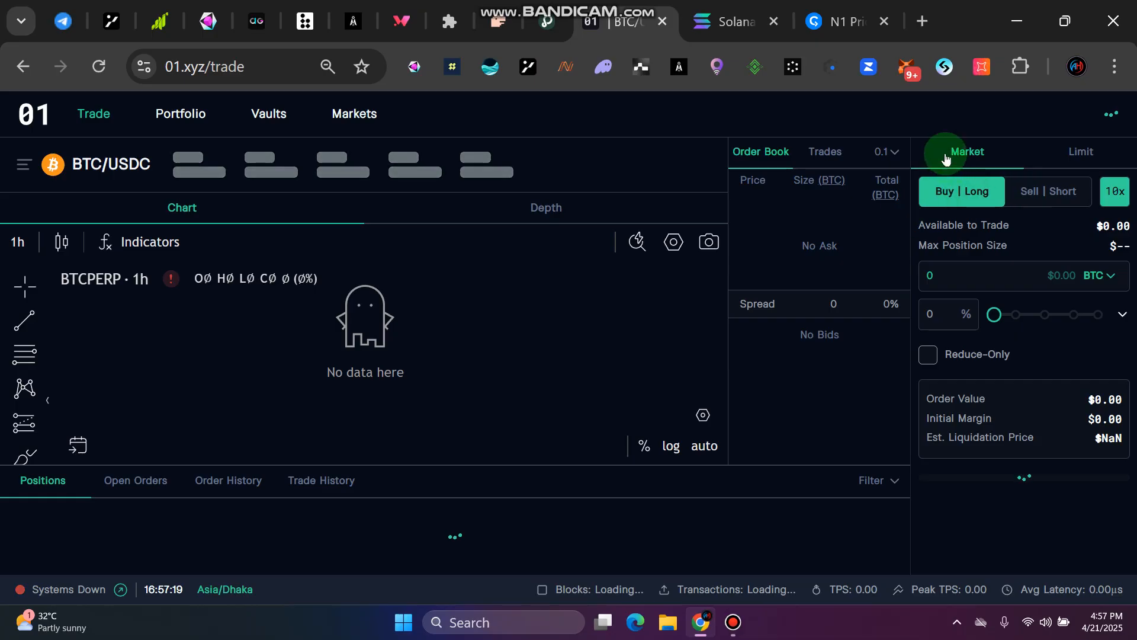
Set the market order's size to 10 in USDC and try to submit the Buy | Long order
left_click(1109, 276)
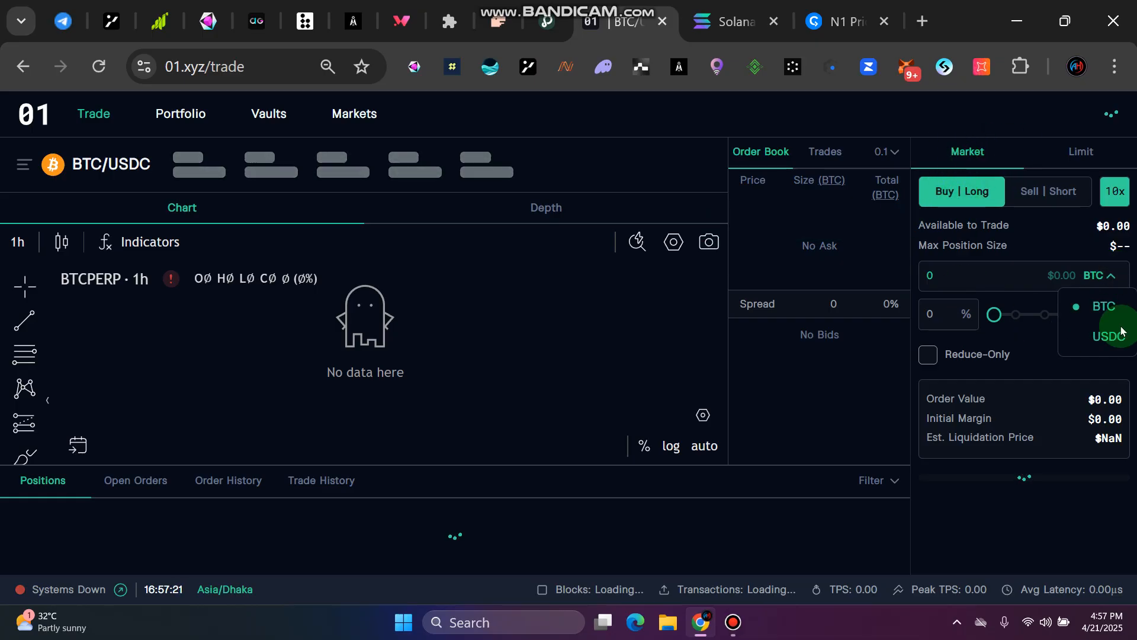
left_click(1103, 339)
left_click(980, 280)
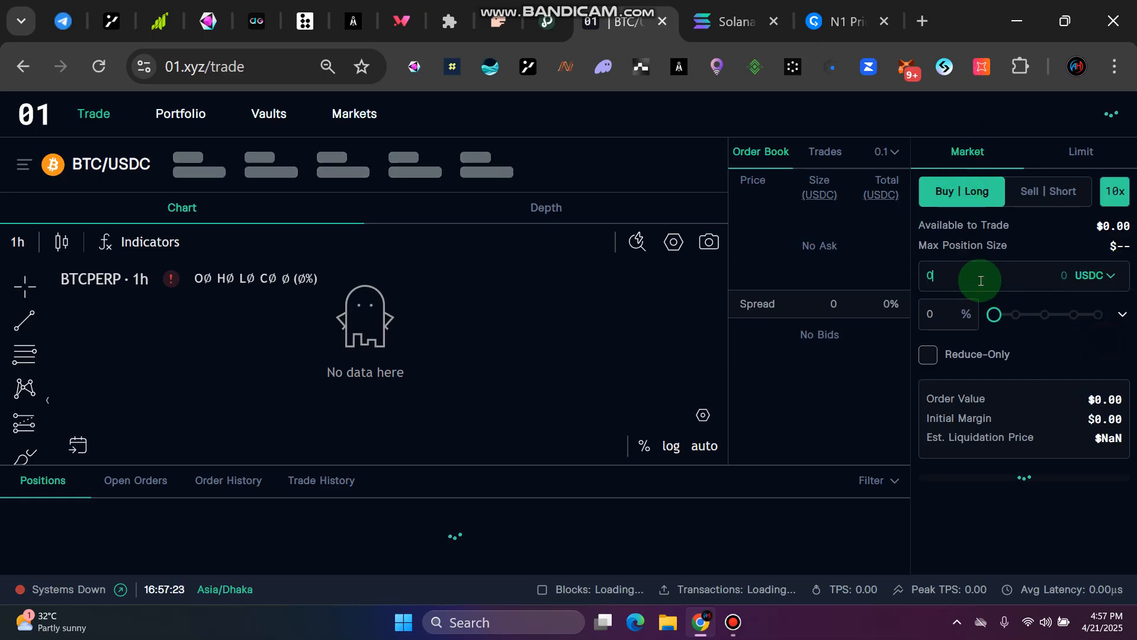
type("10")
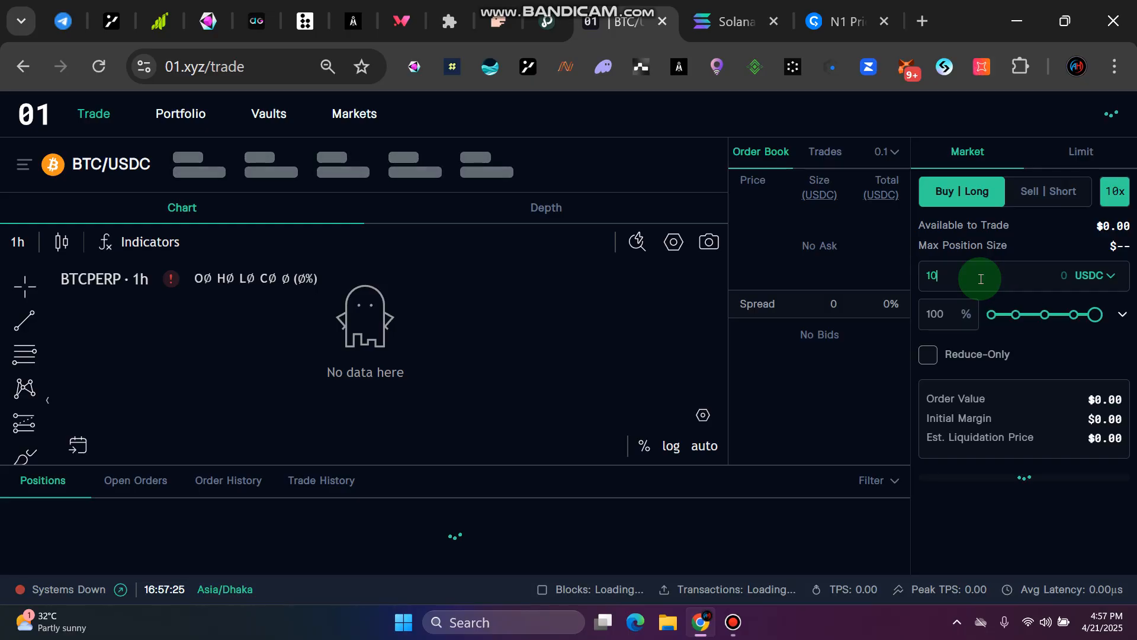
left_click(1048, 546)
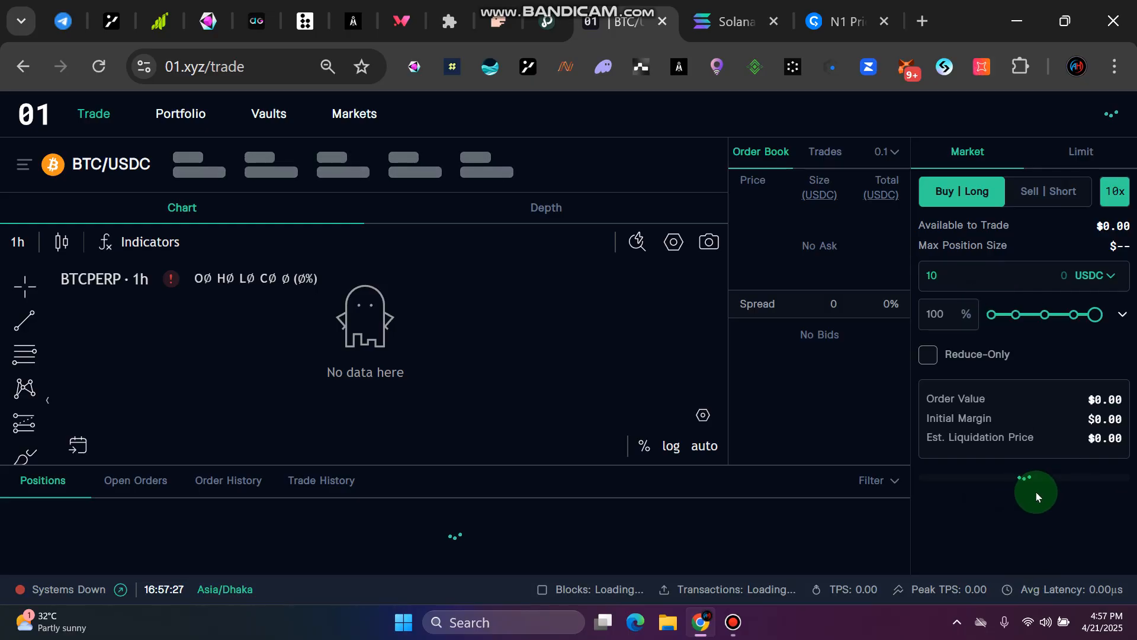
left_click(1095, 492)
left_click(1019, 482)
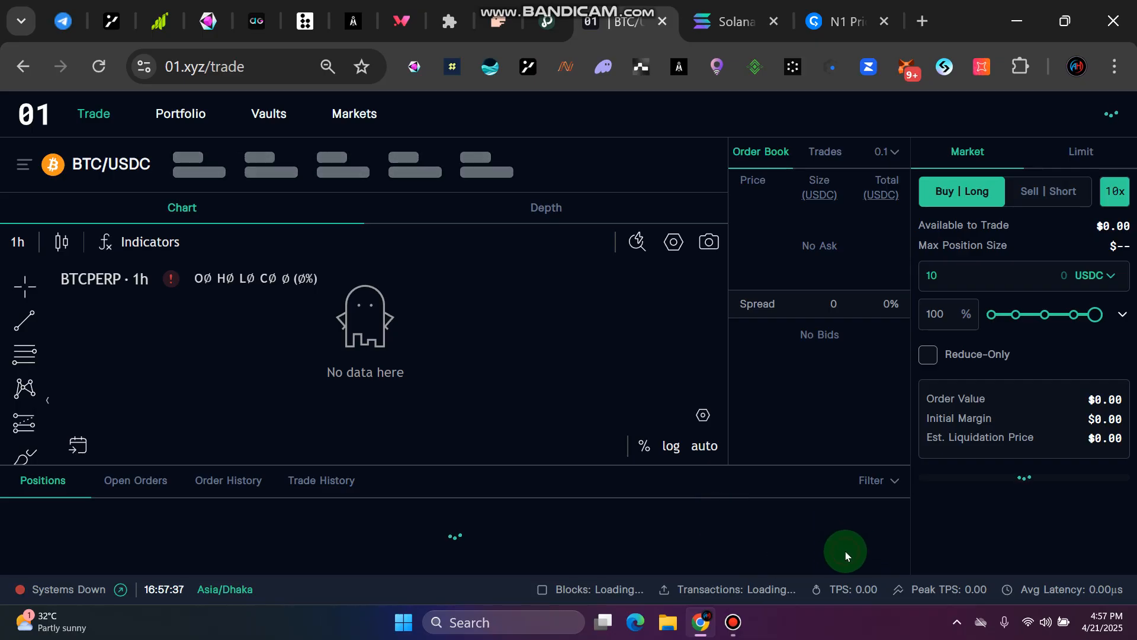
left_click(859, 535)
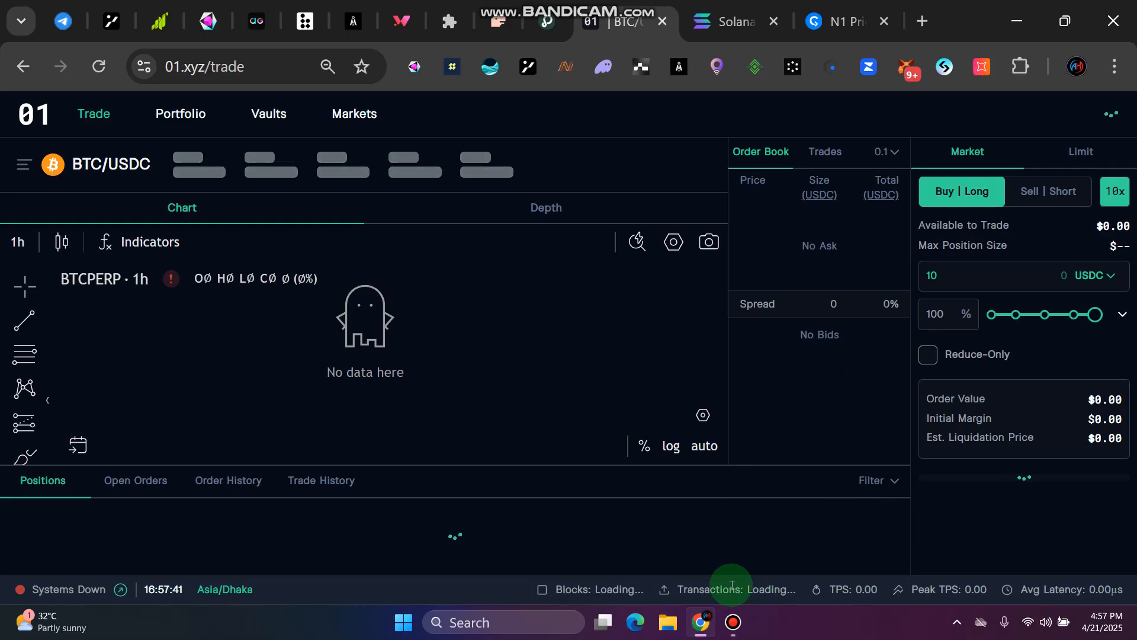
Change the side of the BTC/USDC market order to Sell | Short
left_click(1048, 196)
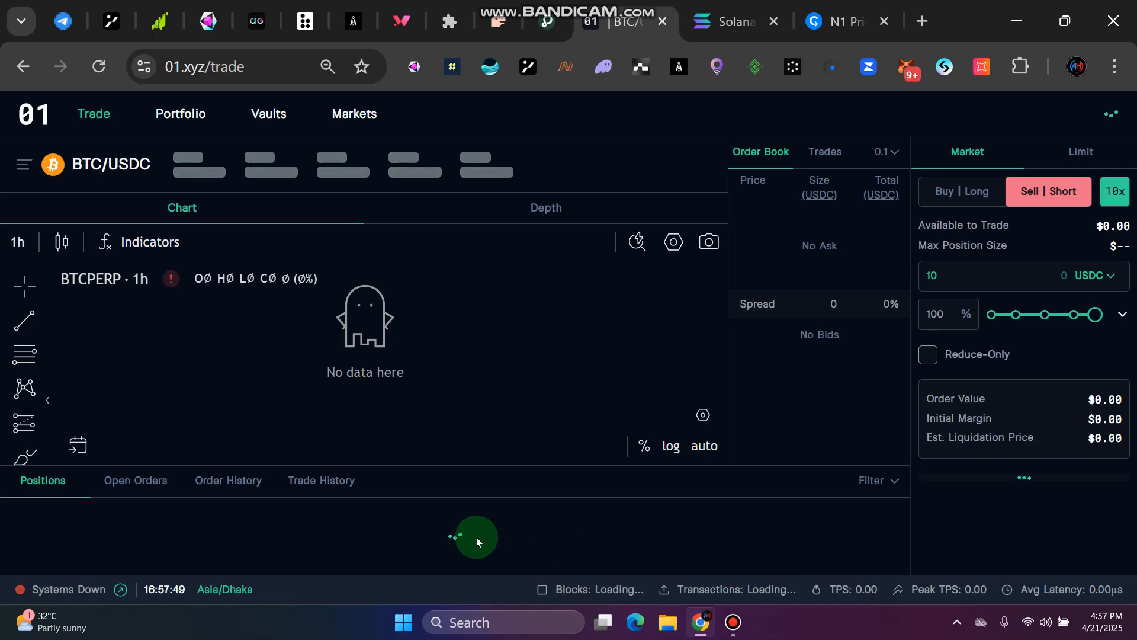
right_click(855, 527)
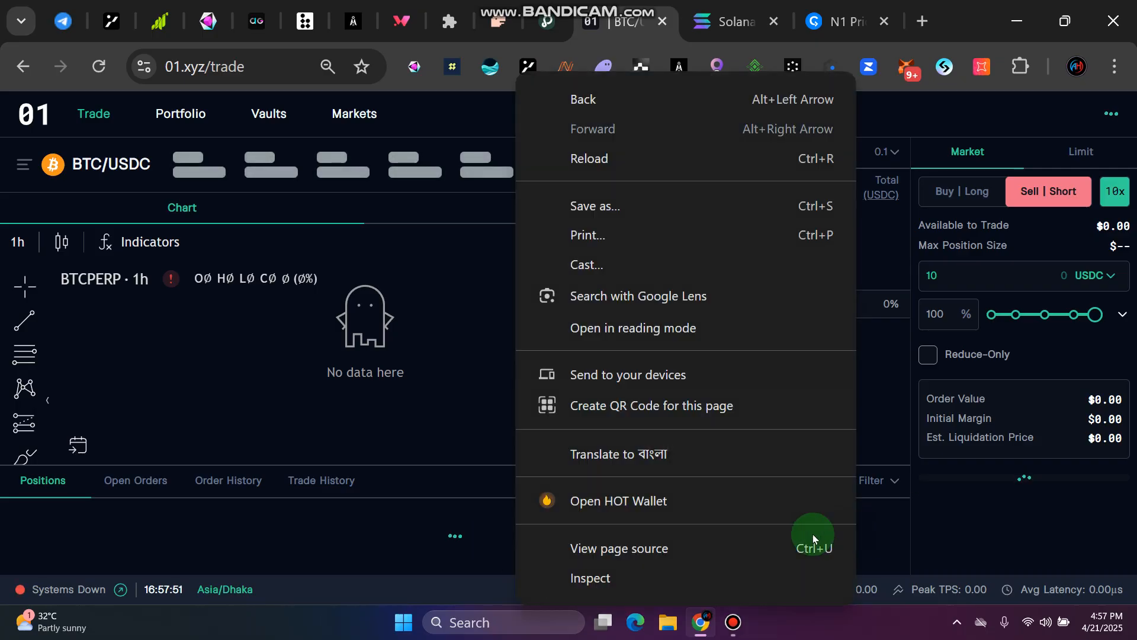
Switch the BTC/USDC order form to Limit on the Buy | Long side and set the order size to 10 USDC
left_click(411, 546)
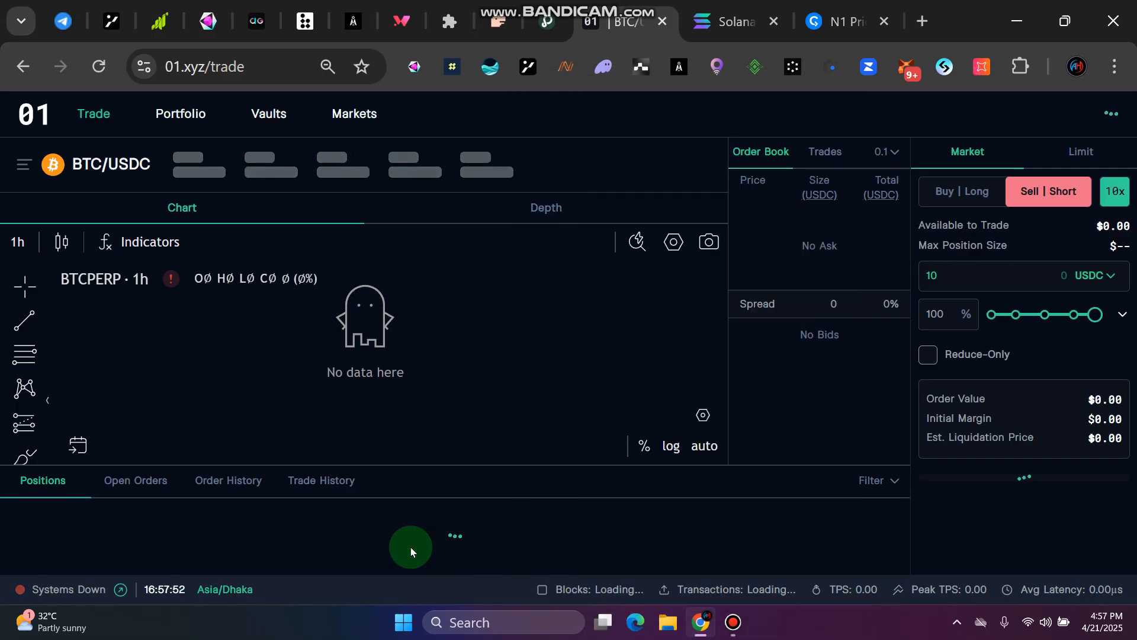
left_click(1084, 152)
left_click(965, 190)
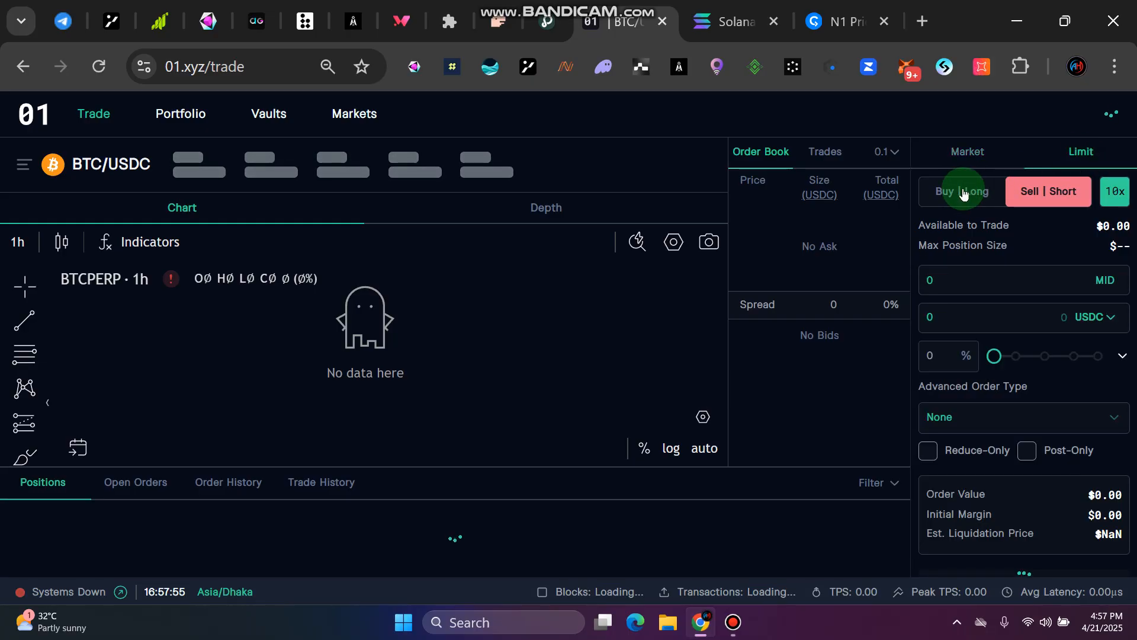
left_click(1099, 150)
left_click(997, 276)
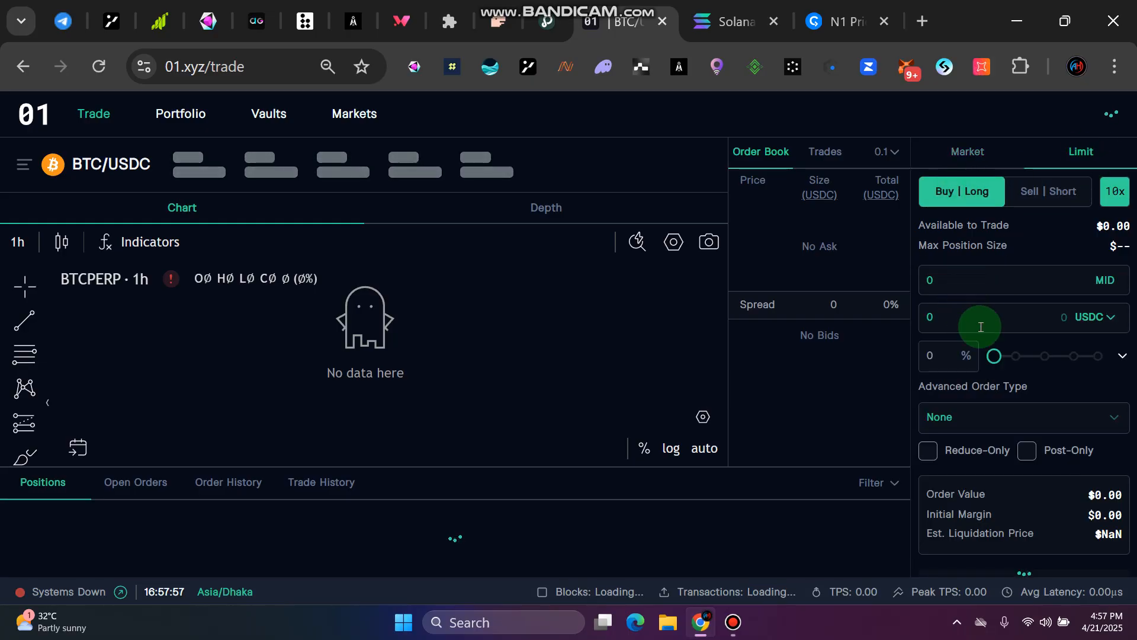
double_click(936, 321)
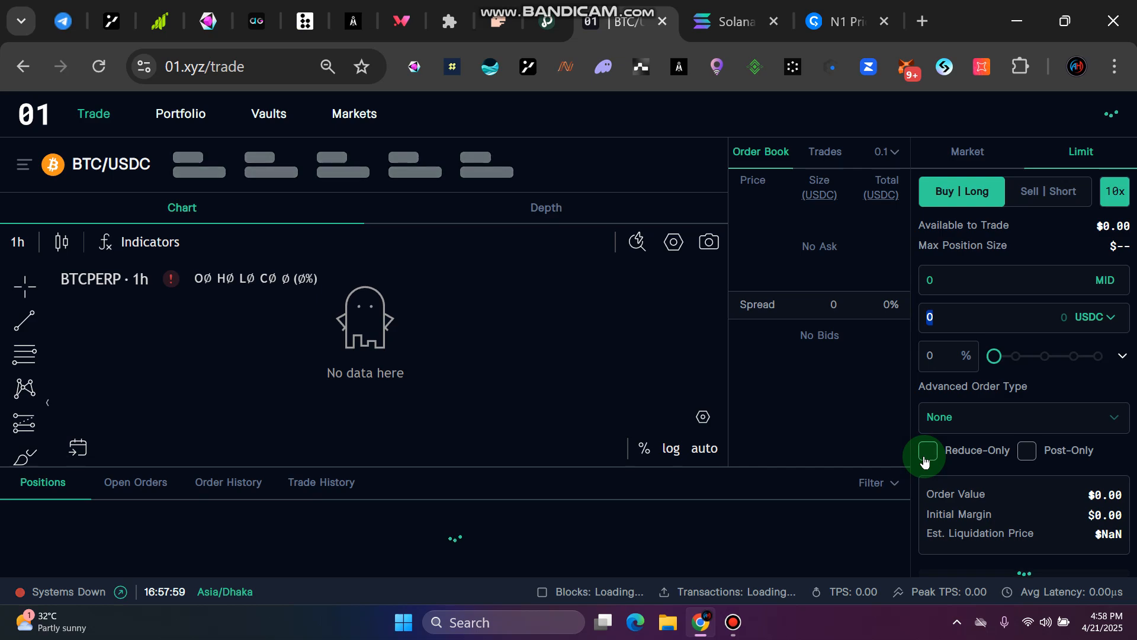
type("10")
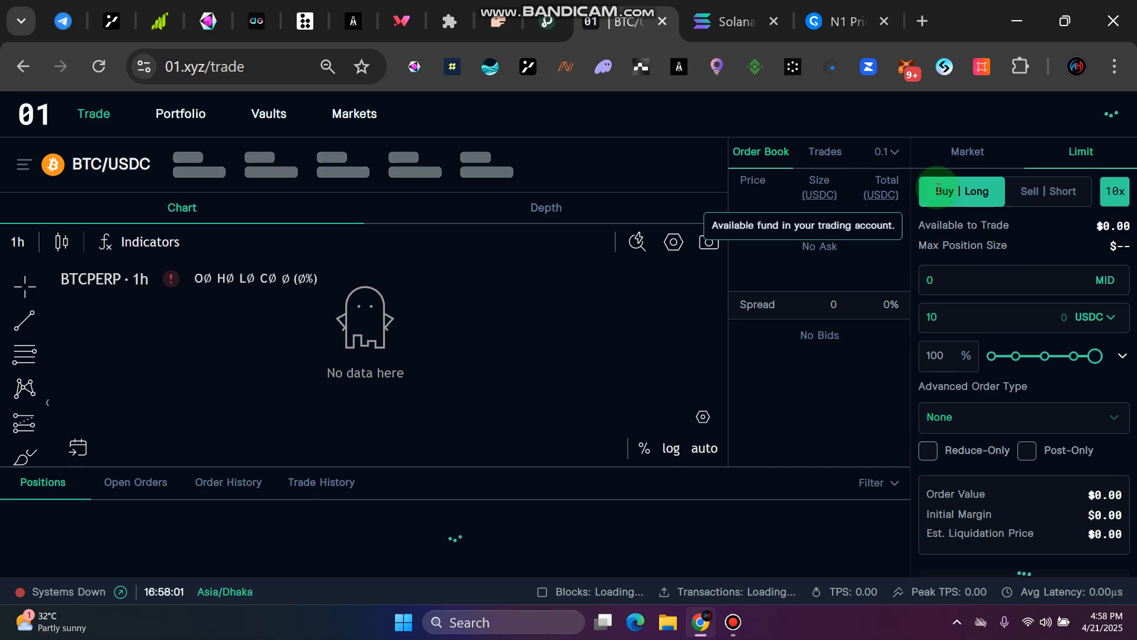
Set the price of the Buy | Long limit order to 86800
left_click(1072, 156)
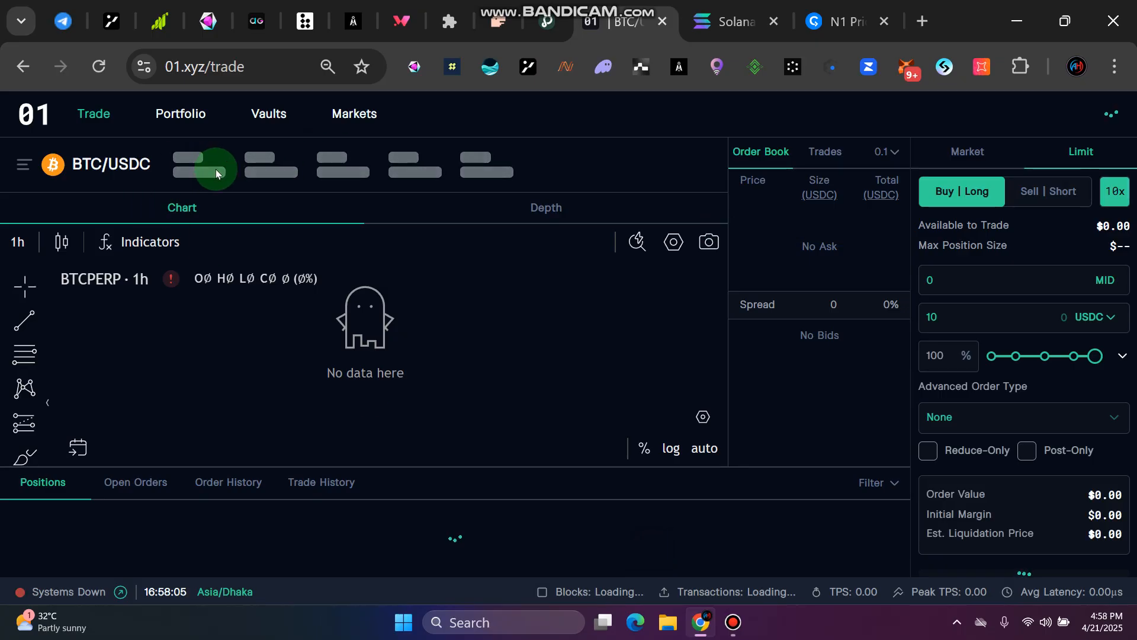
left_click(940, 279)
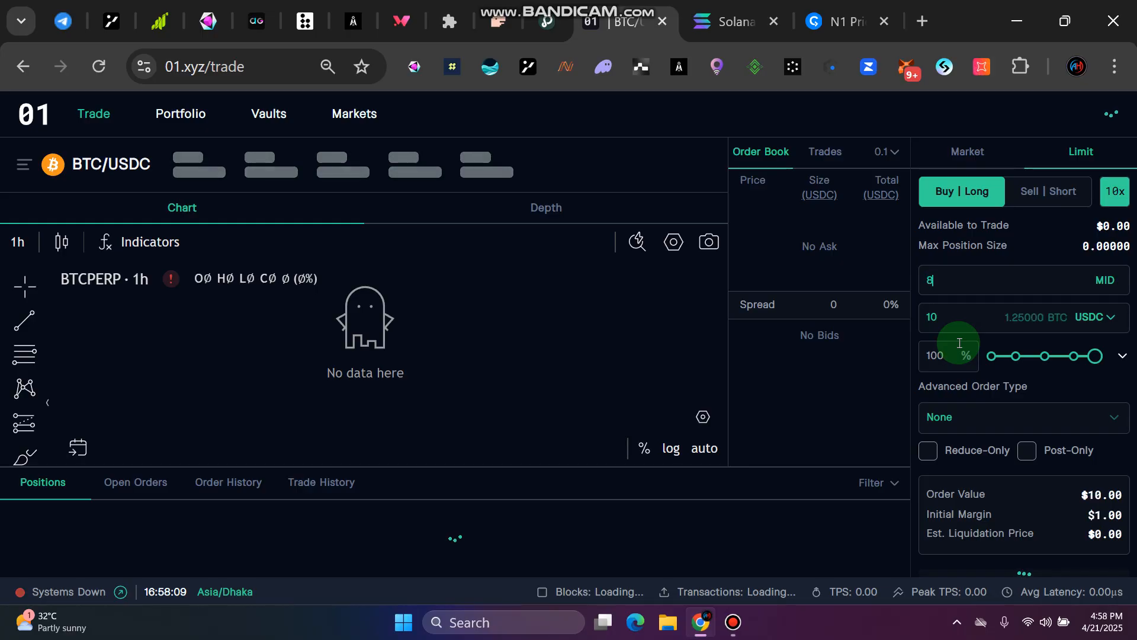
type("86800")
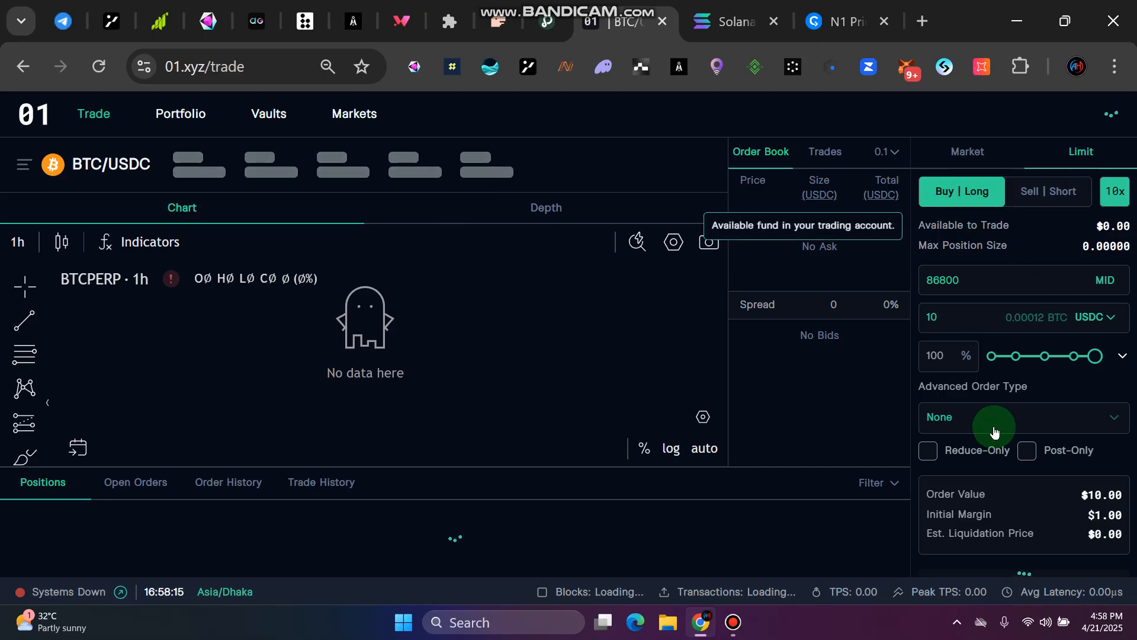
left_click_drag(980, 287, 922, 284)
left_click(968, 290)
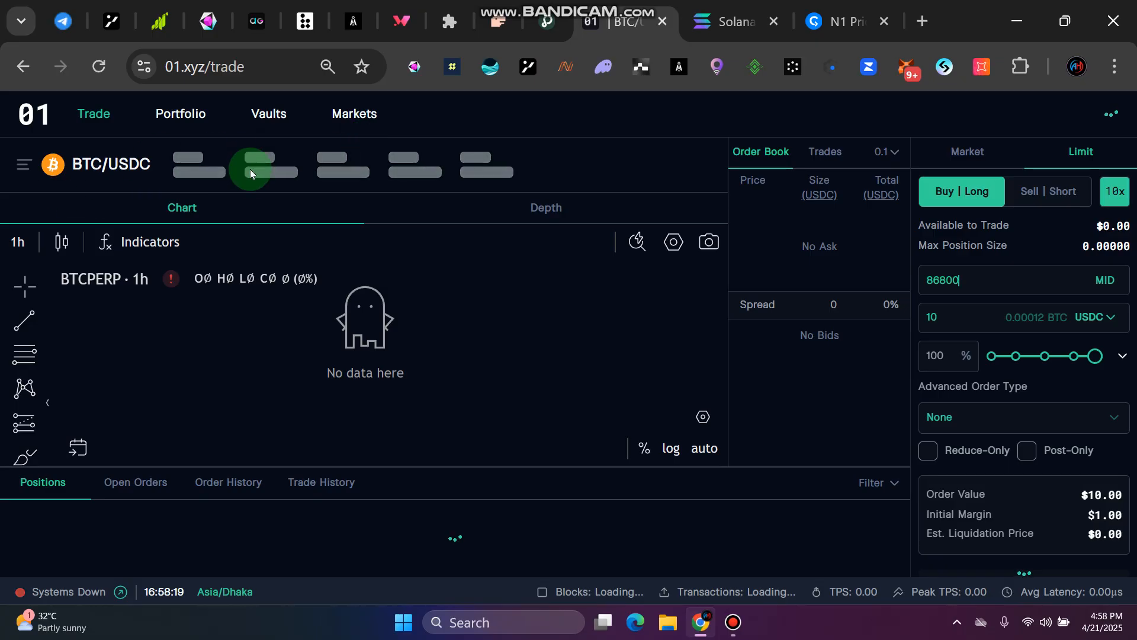
scroll(900, 489, "down", 1)
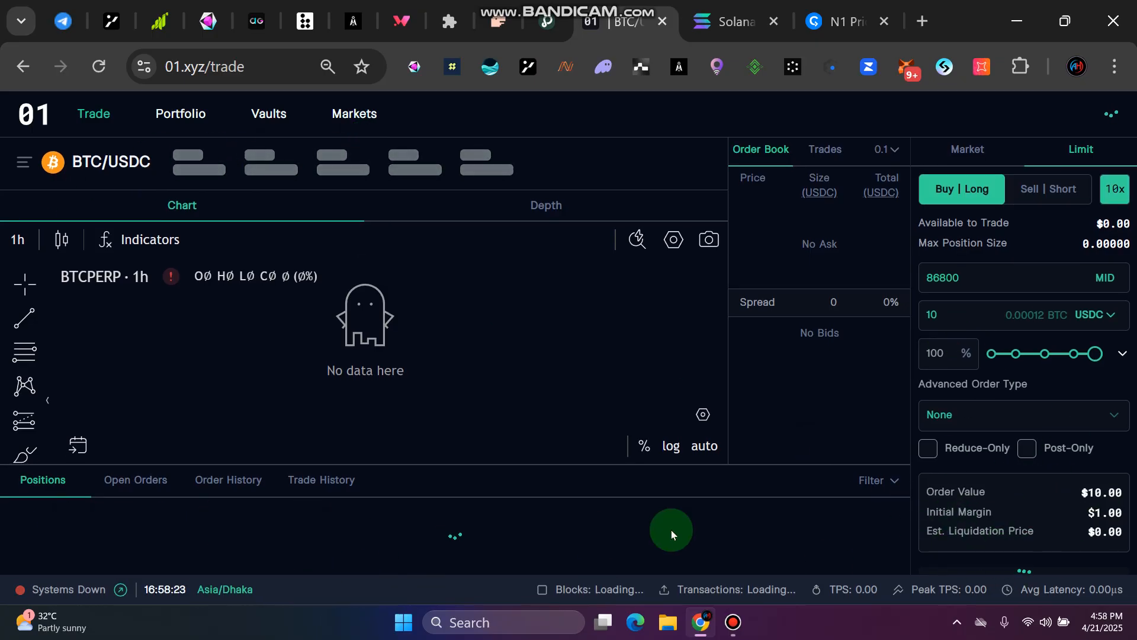
right_click(896, 417)
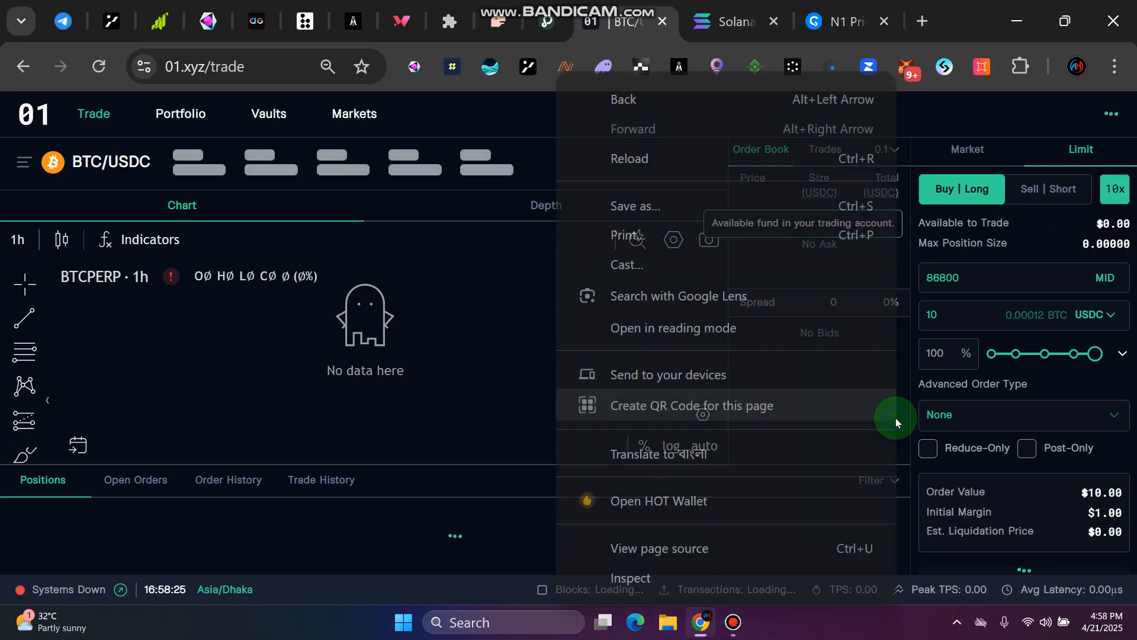
left_click(452, 540)
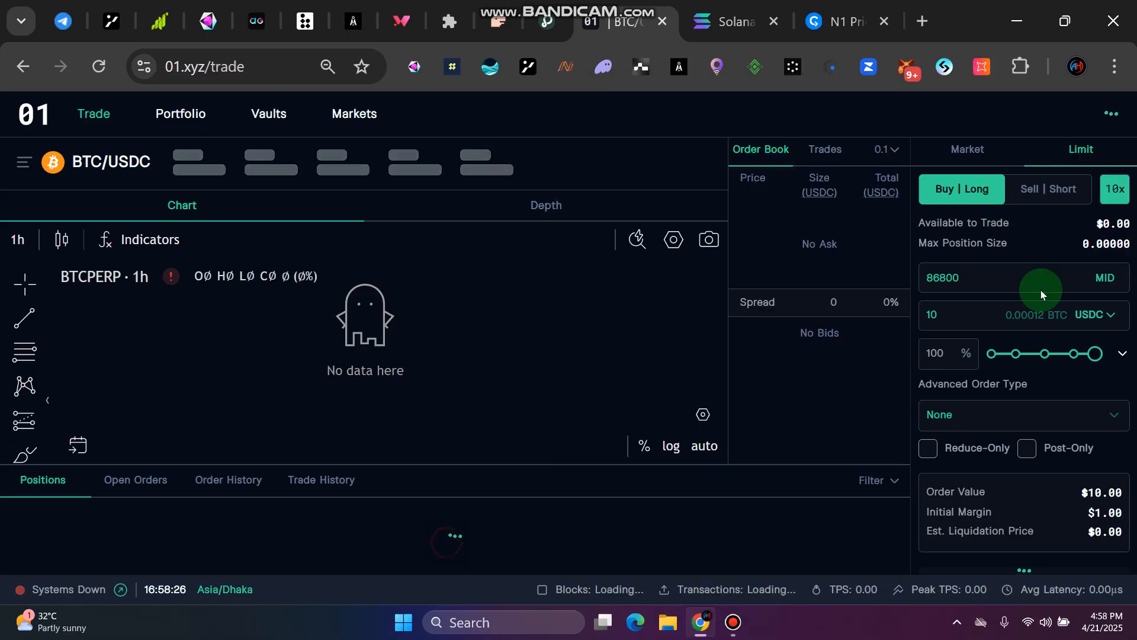
left_click(868, 532)
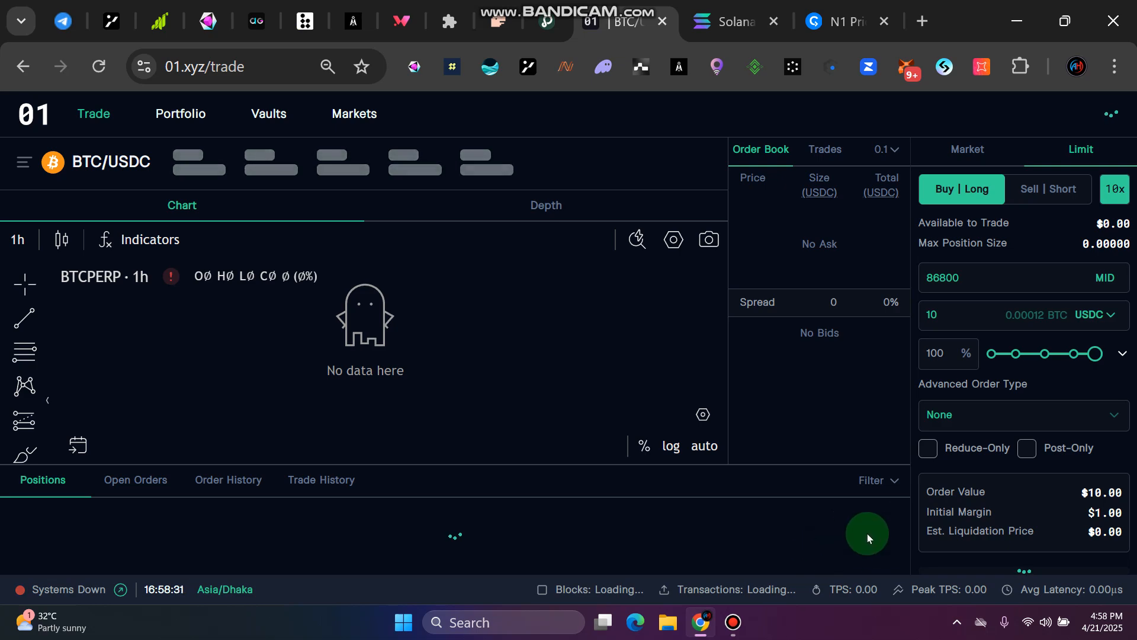
Change the BTC/USDC limit order to Sell | Short and set its price to 87200
left_click(1049, 191)
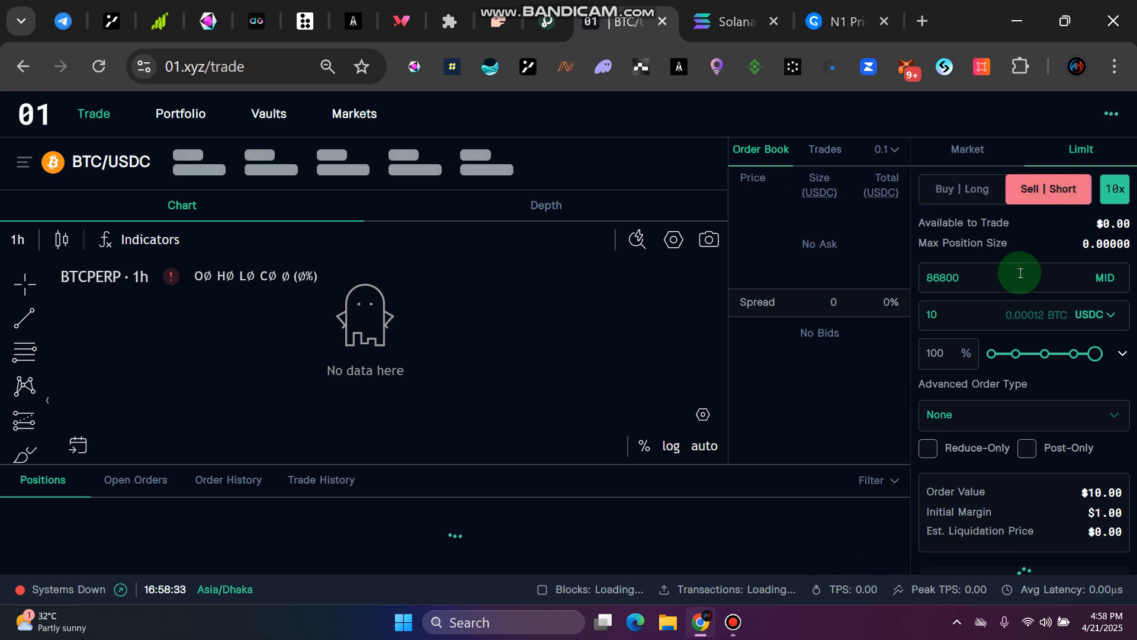
left_click_drag(972, 284, 1013, 280)
left_click(986, 286)
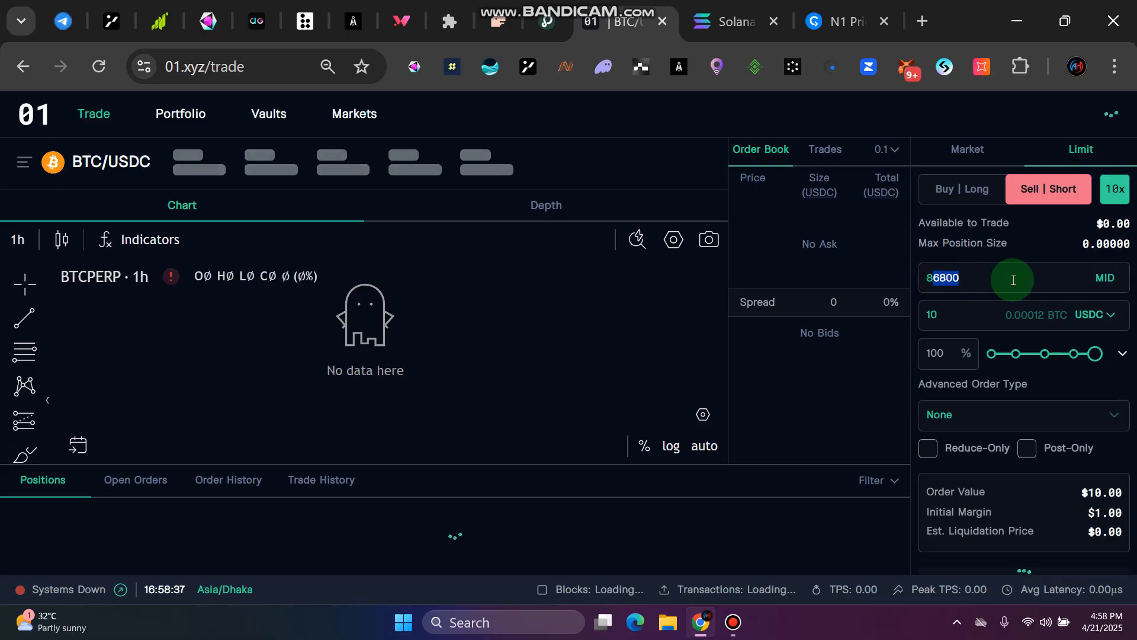
type("720")
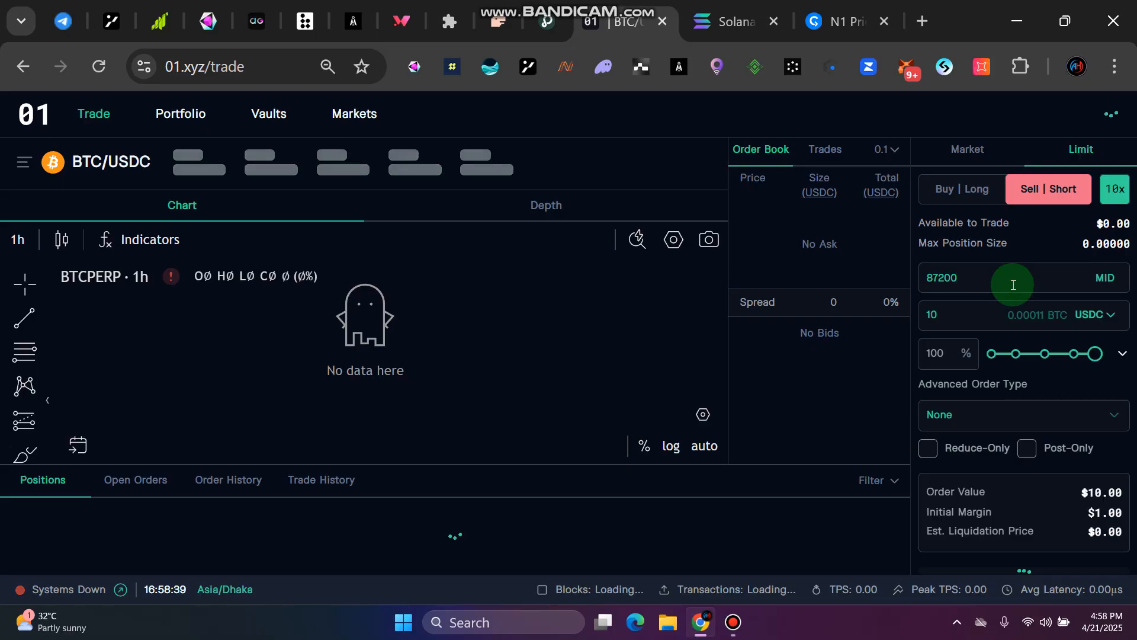
left_click_drag(965, 282, 928, 279)
left_click(956, 281)
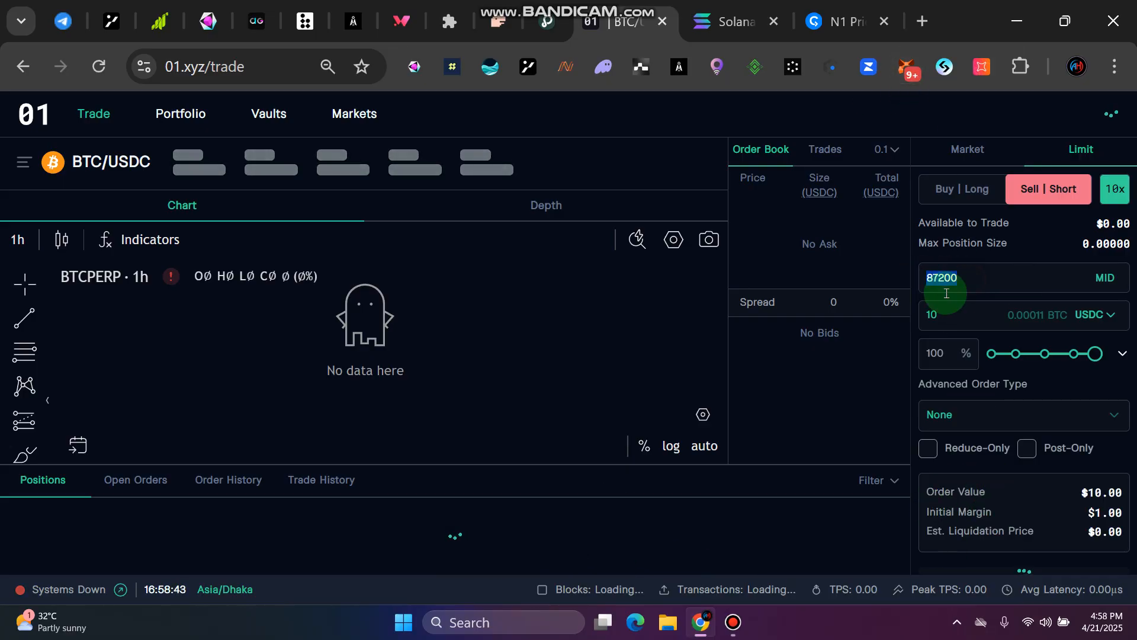
left_click(984, 275)
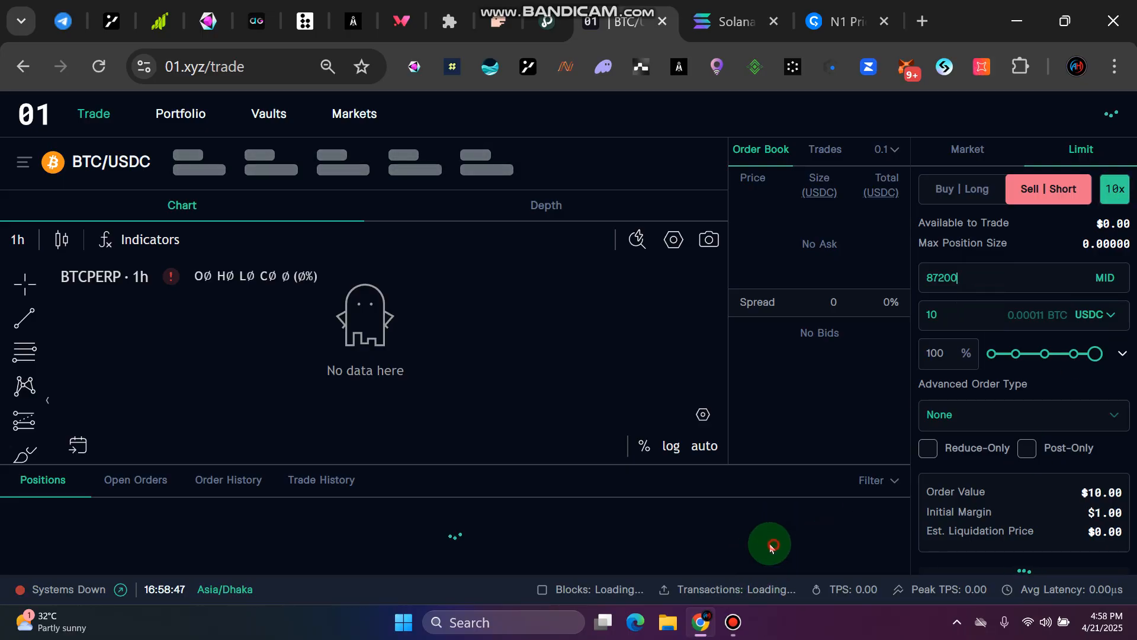
Alternate the order form between Market and Limit, change the side to Buy | Long, and end on Market
left_click(967, 150)
left_click(1081, 153)
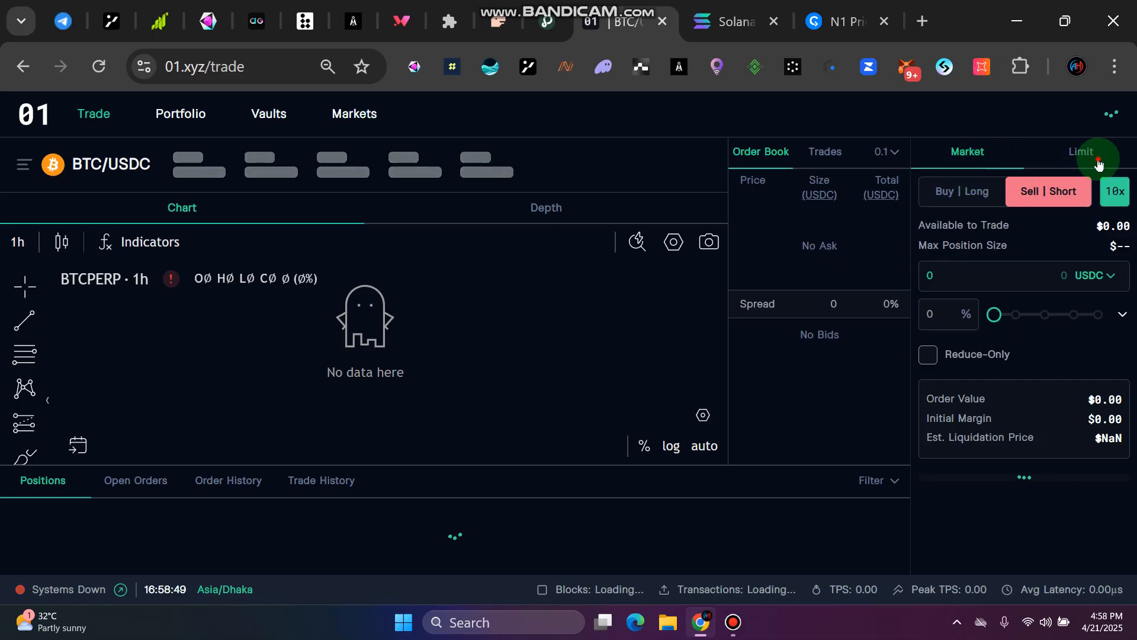
left_click(961, 192)
left_click(965, 152)
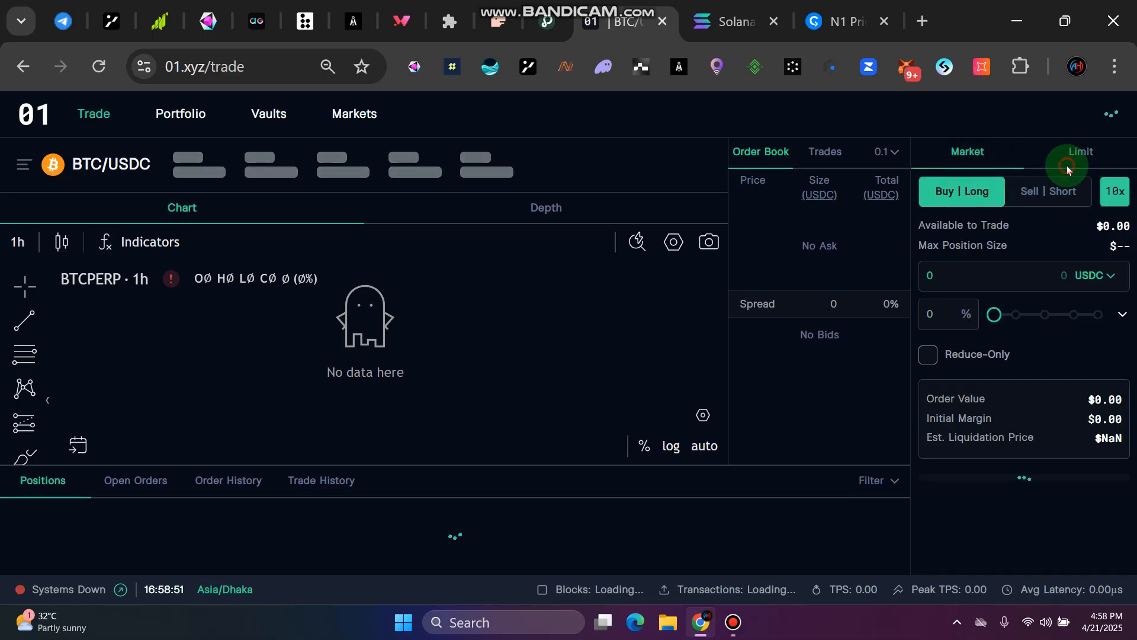
left_click(1068, 167)
left_click(971, 156)
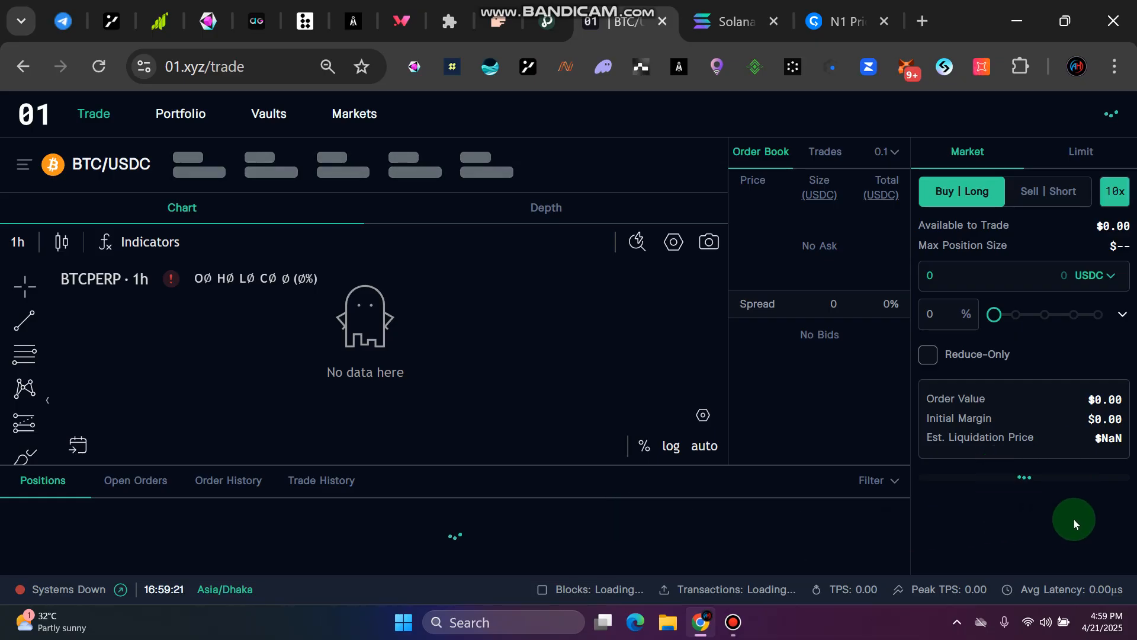
mouse_move(734, 627)
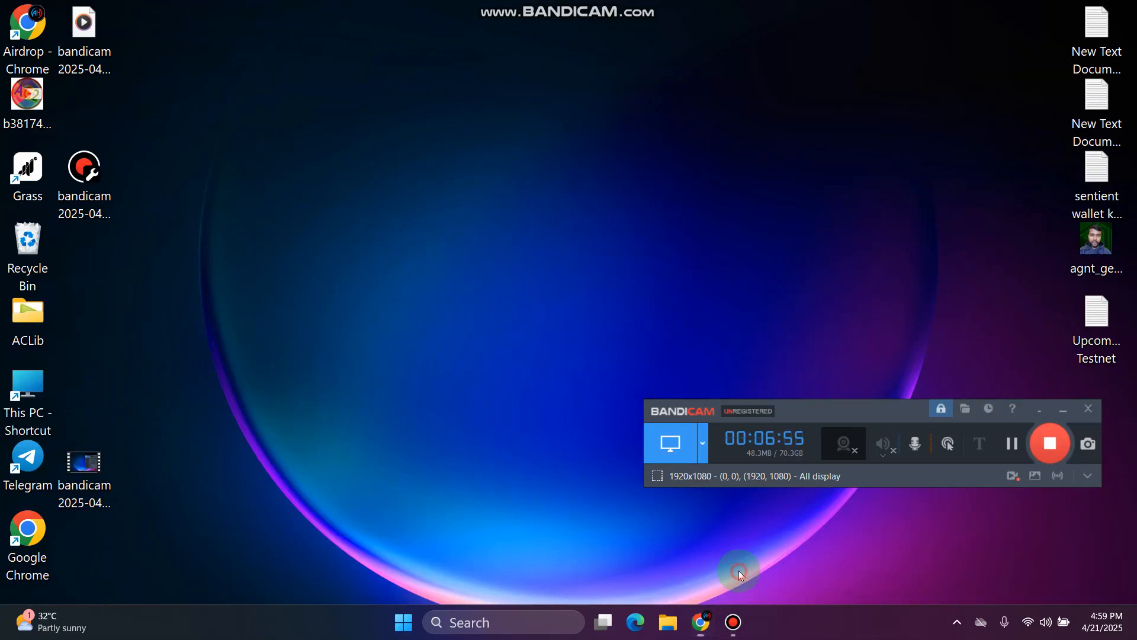
left_click(738, 571)
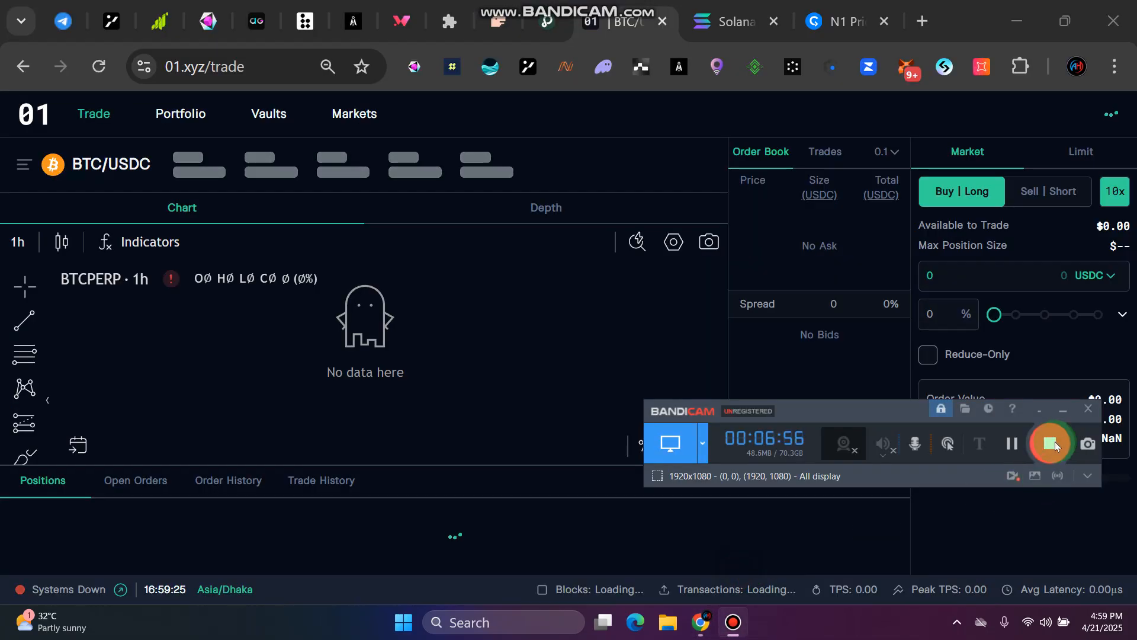